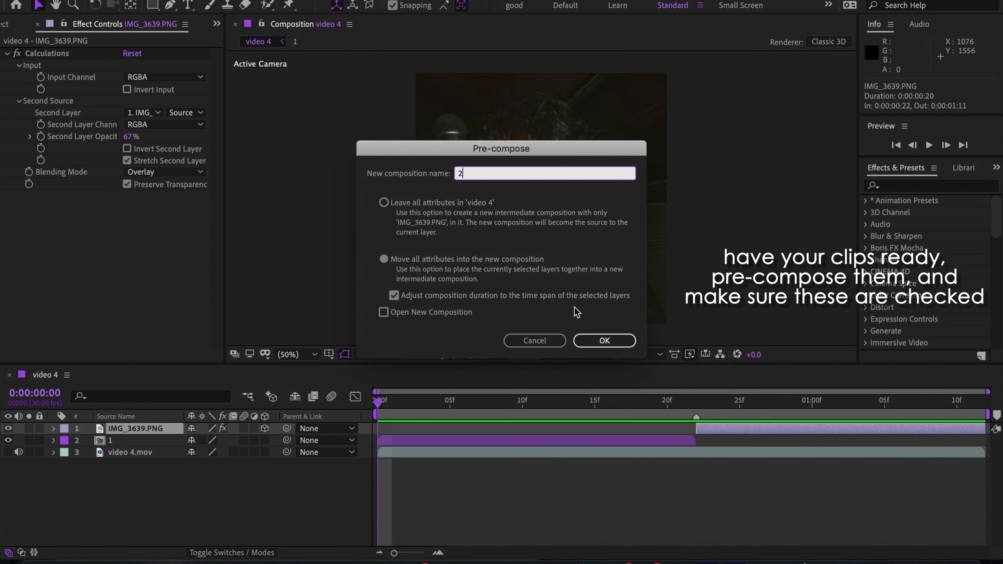
Step: Pre-compose the IMG_3639.PNG layer as "2", moving all attributes and adjusting the duration to the layer's time span
{"action": "left_click", "coordinate": [601, 342]}
Step: Unlink clip 1's scale proportions and set a starting Scale keyframe at 0:00:00:07
{"action": "left_click", "coordinate": [434, 440]}
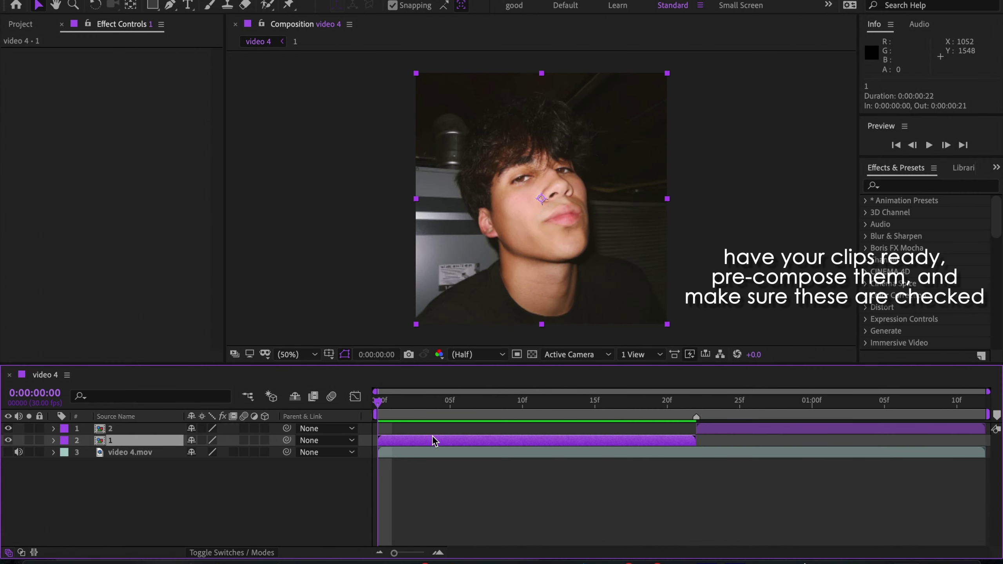
{"action": "key", "text": "o"}
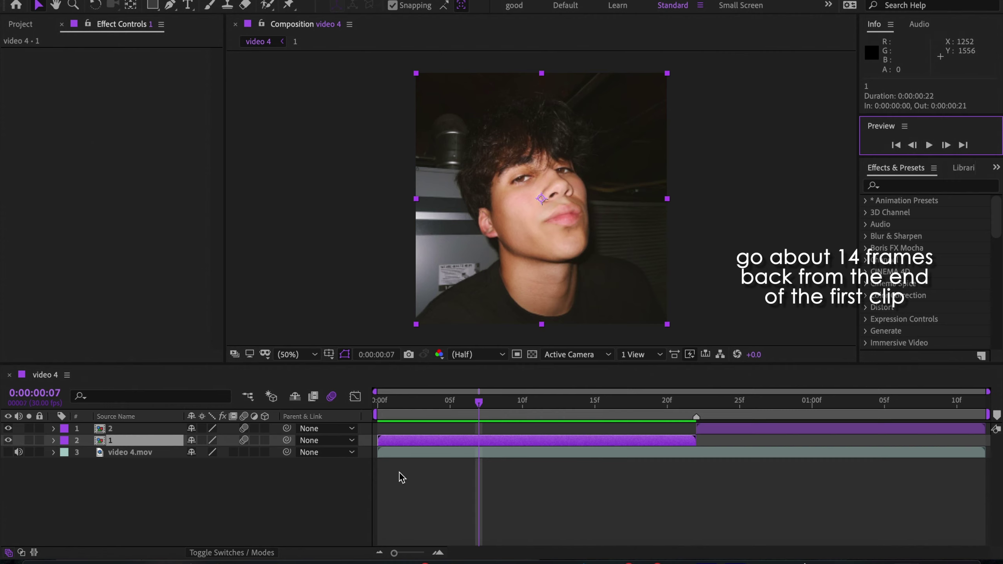
{"action": "key", "text": "s"}
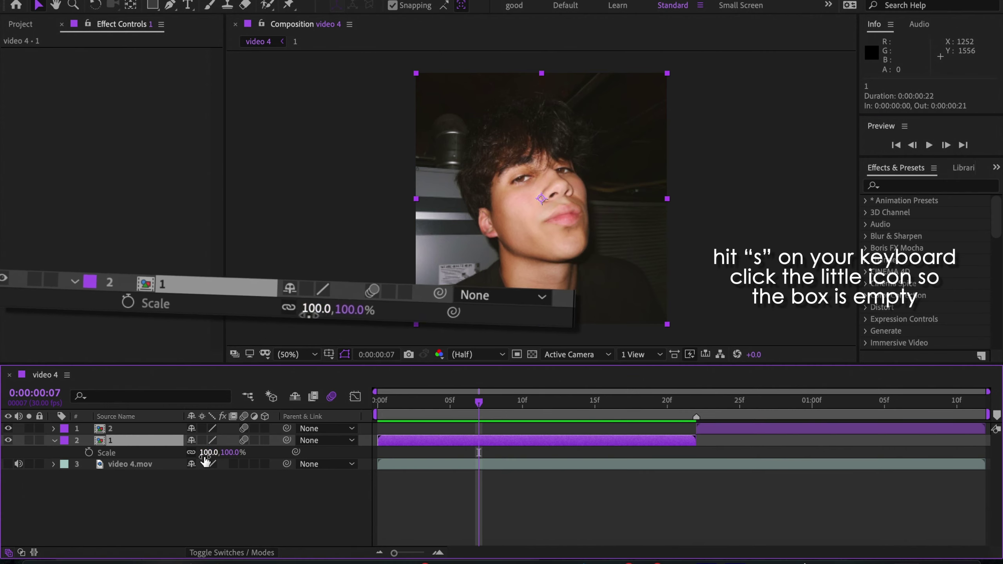
{"action": "left_click", "coordinate": [191, 453]}
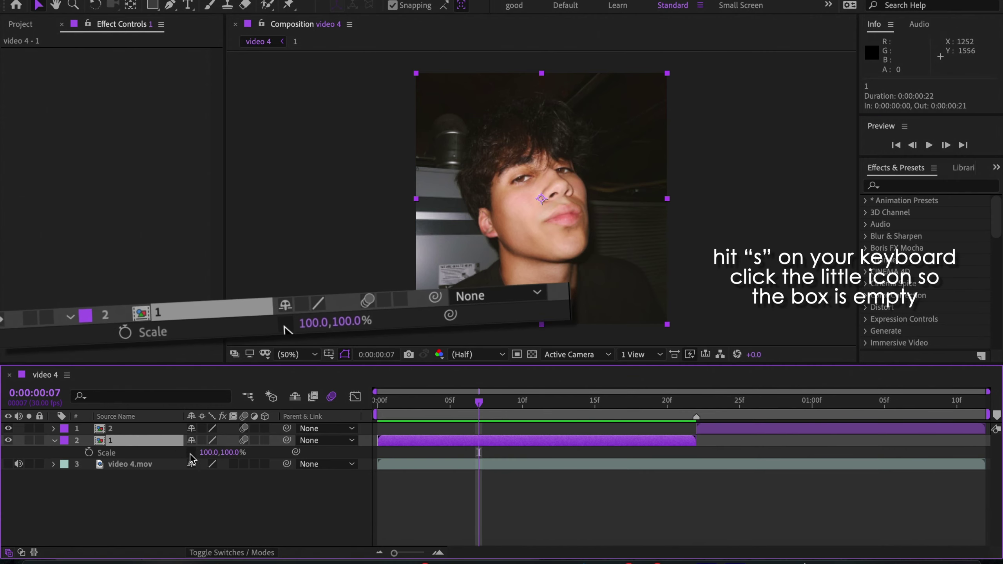
{"action": "left_click", "coordinate": [89, 452]}
Step: At clip 1's last frame, 0:00:00:21, set only the horizontal scale to 200%
{"action": "key", "text": "o"}
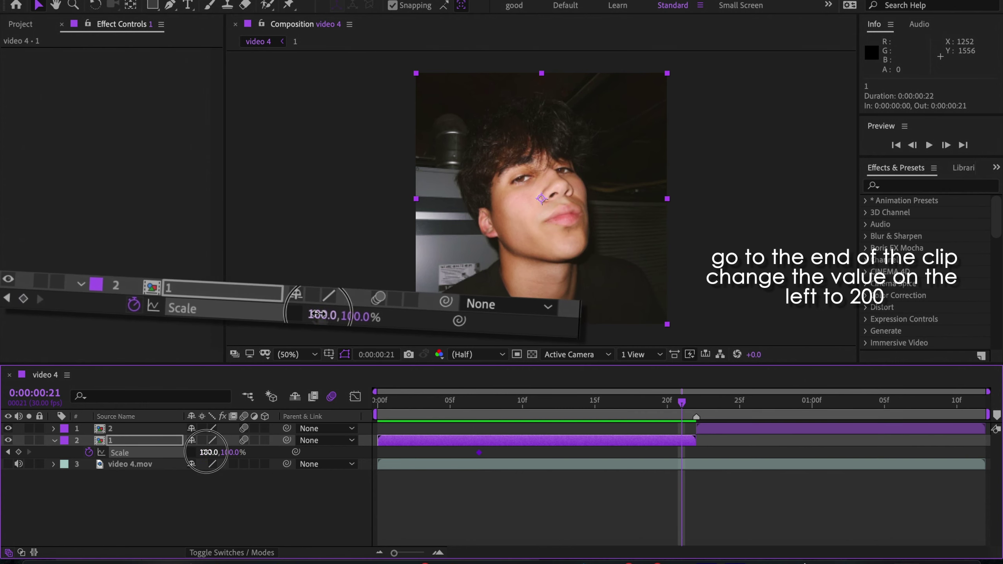
{"action": "left_click", "coordinate": [209, 453]}
{"action": "type", "text": "200"}
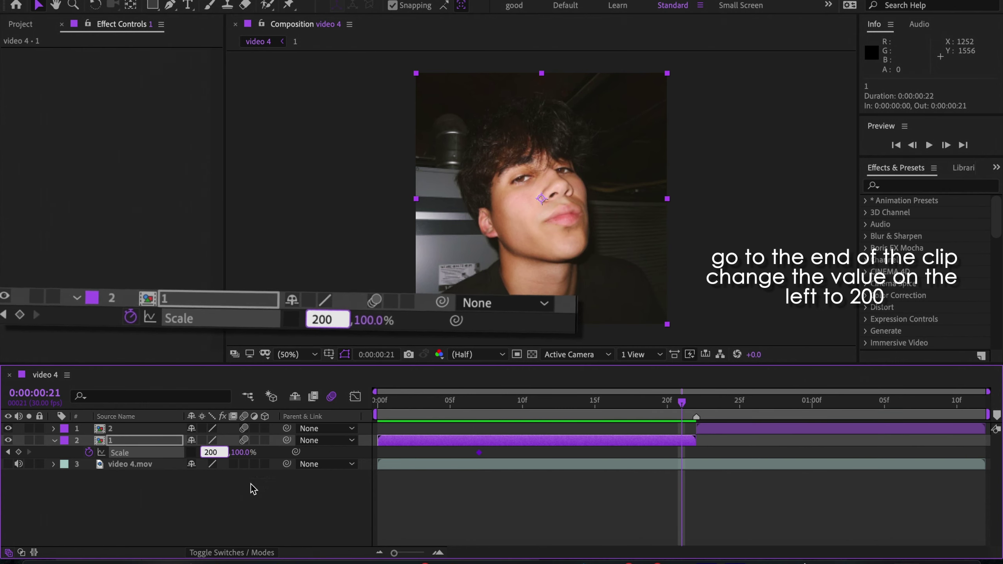
{"action": "key", "text": "Return"}
Step: Easy-ease clip 1's Scale keyframes and shape their value graph to rise slowly at first and steeply at the end
{"action": "left_click_drag", "start_coordinate": [697, 452], "coordinate": [454, 460]}
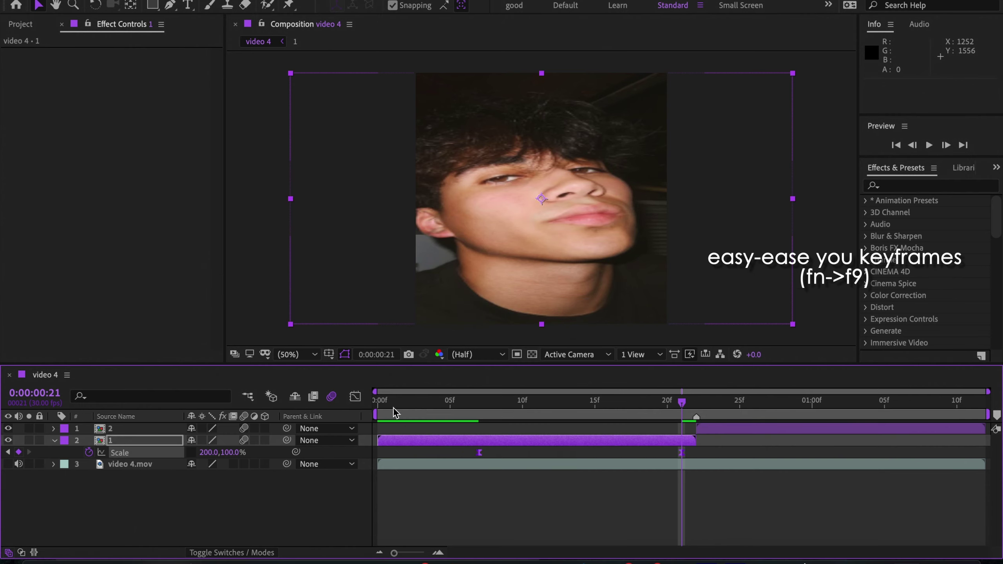
{"action": "left_click", "coordinate": [357, 397]}
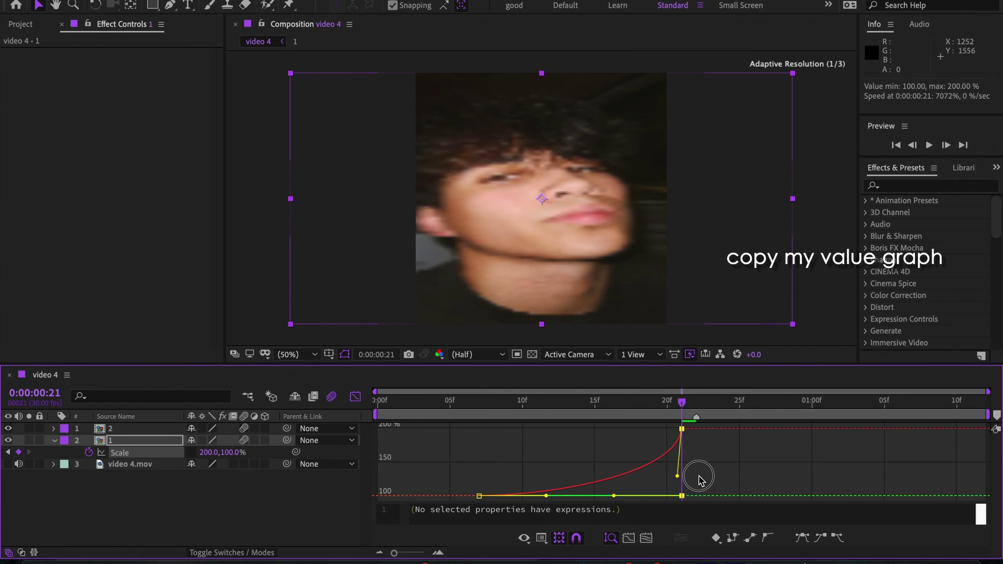
{"action": "left_click_drag", "start_coordinate": [546, 496], "coordinate": [597, 496]}
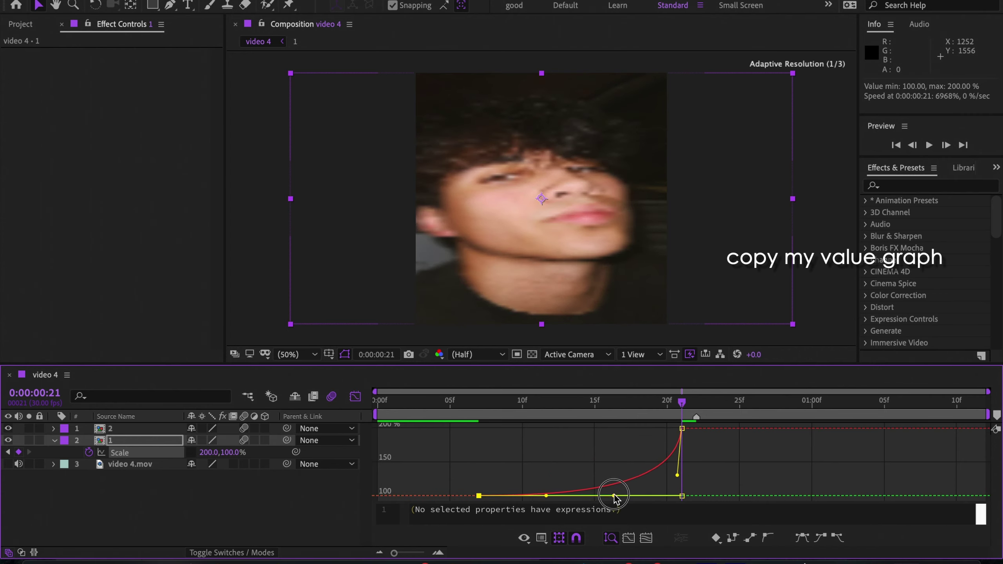
{"action": "left_click_drag", "start_coordinate": [426, 406], "coordinate": [345, 404]}
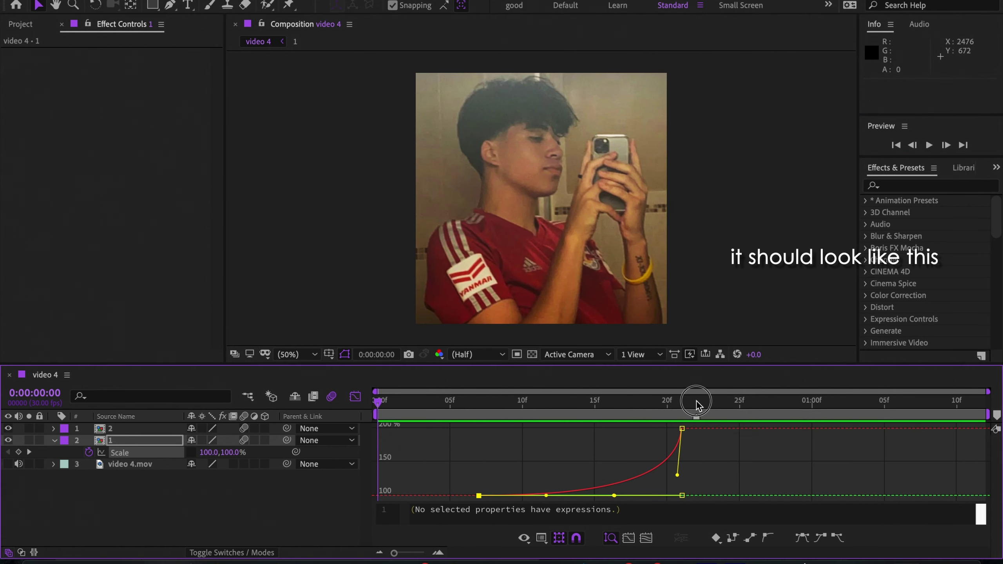
{"action": "left_click", "coordinate": [355, 397]}
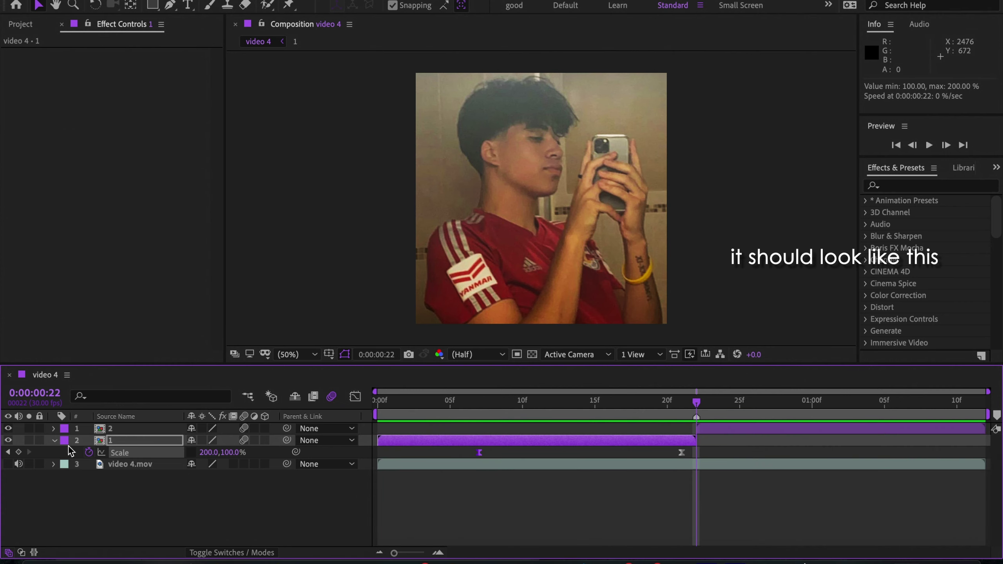
{"action": "left_click", "coordinate": [54, 440]}
Step: Apply the S_BlurMoCurves effect to clip 2
{"action": "left_click", "coordinate": [712, 433]}
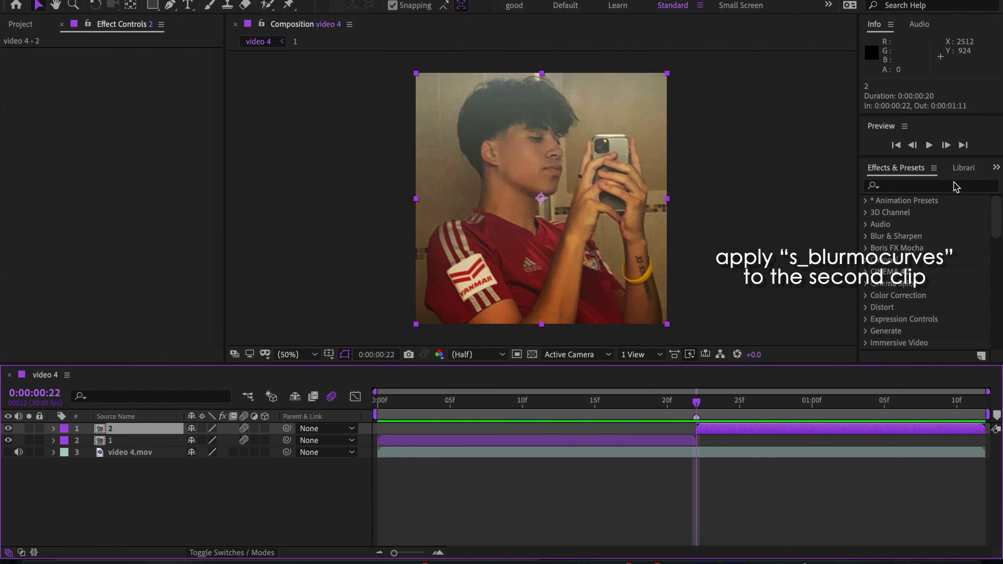
{"action": "left_click", "coordinate": [927, 186]}
{"action": "type", "text": "s_blurmo"}
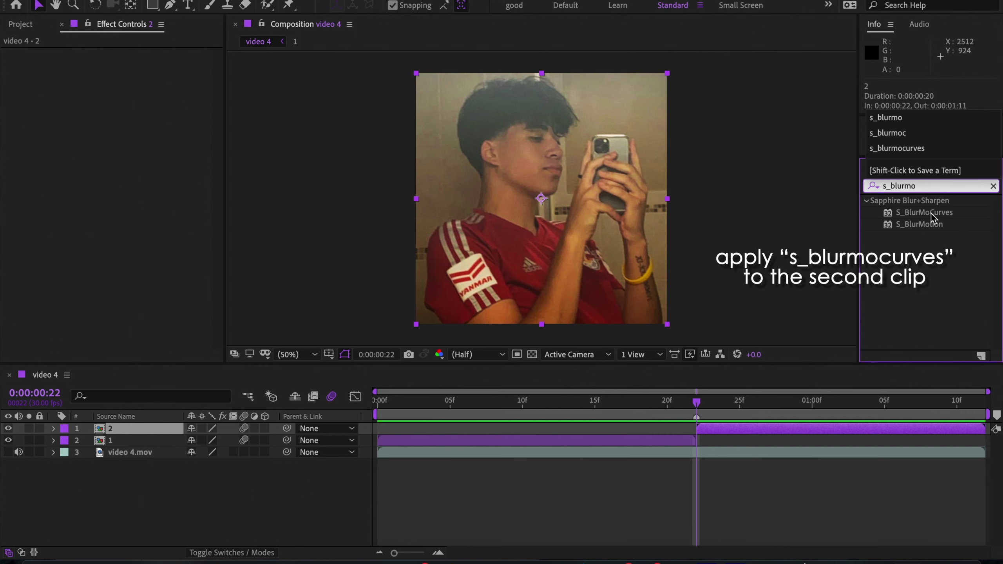
{"action": "double_click", "coordinate": [924, 214]}
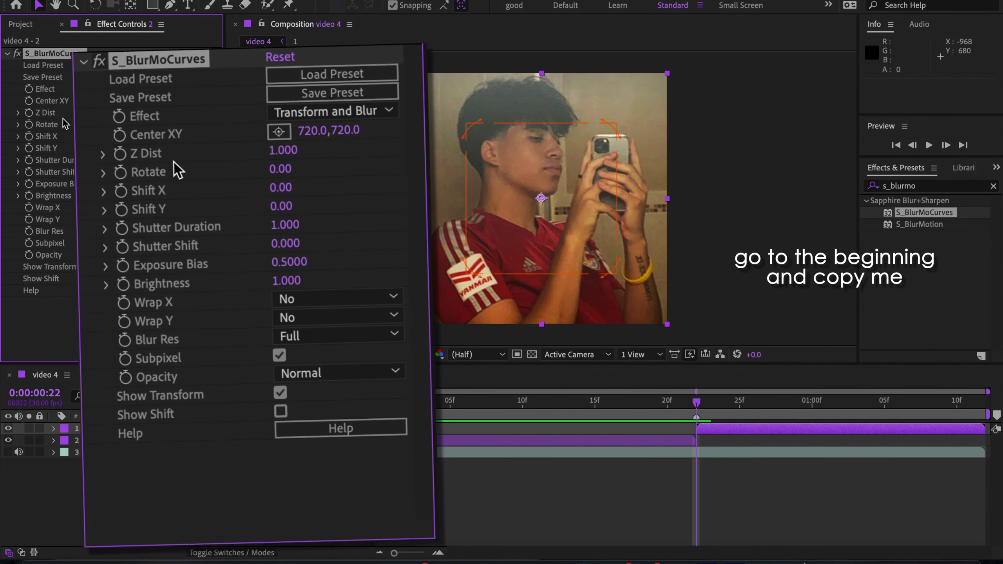
Step: Keyframe Shift X on clip 2 from 0 at 0:00:00:22 to -430 at 0:00:01:06
{"action": "left_click", "coordinate": [89, 178]}
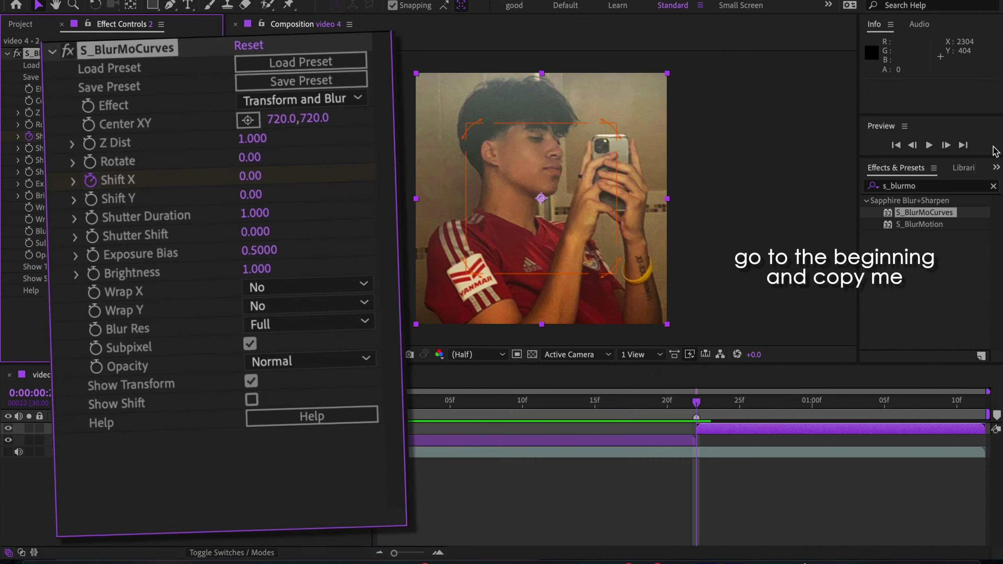
{"action": "left_click", "coordinate": [946, 145]}
{"action": "left_click", "coordinate": [945, 145]}
{"action": "left_click", "coordinate": [945, 145]}
{"action": "left_click", "coordinate": [945, 145]}
{"action": "left_click", "coordinate": [945, 145]}
{"action": "left_click", "coordinate": [945, 146]}
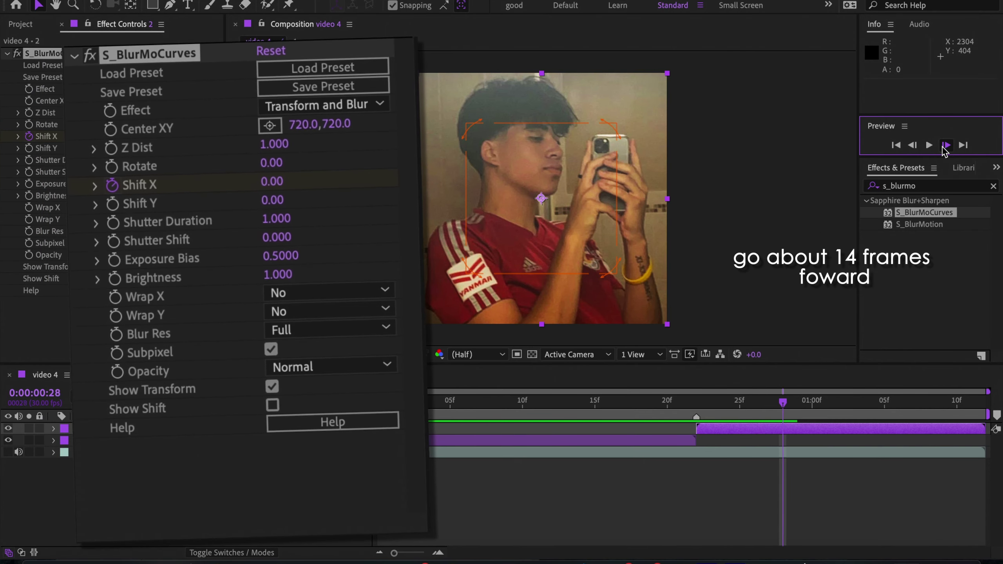
{"action": "left_click", "coordinate": [946, 145]}
{"action": "left_click", "coordinate": [945, 145]}
{"action": "left_click", "coordinate": [945, 146]}
{"action": "left_click", "coordinate": [945, 146]}
{"action": "left_click", "coordinate": [946, 145]}
{"action": "left_click", "coordinate": [945, 145]}
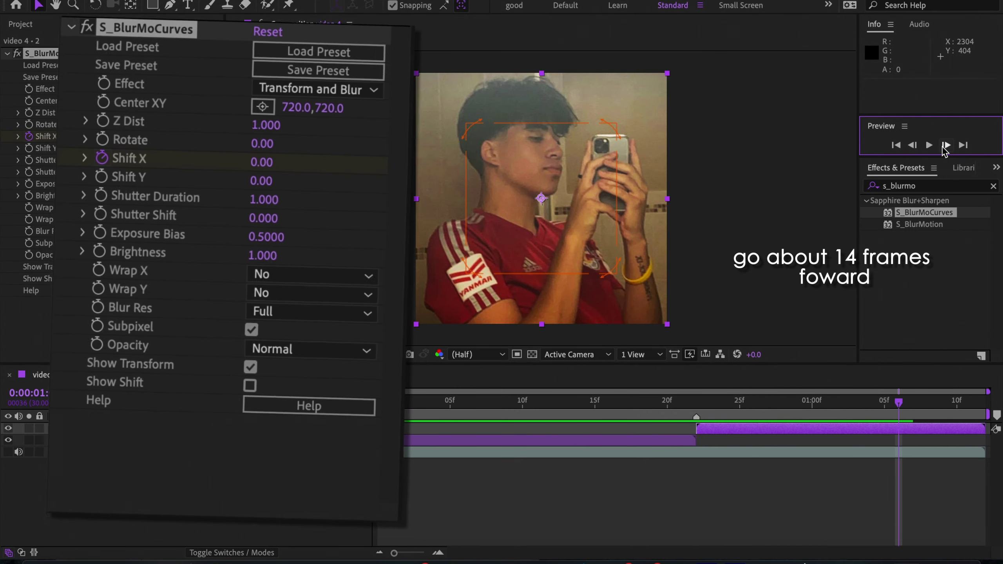
{"action": "left_click", "coordinate": [946, 145]}
{"action": "left_click_drag", "start_coordinate": [291, 163], "coordinate": [238, 174]}
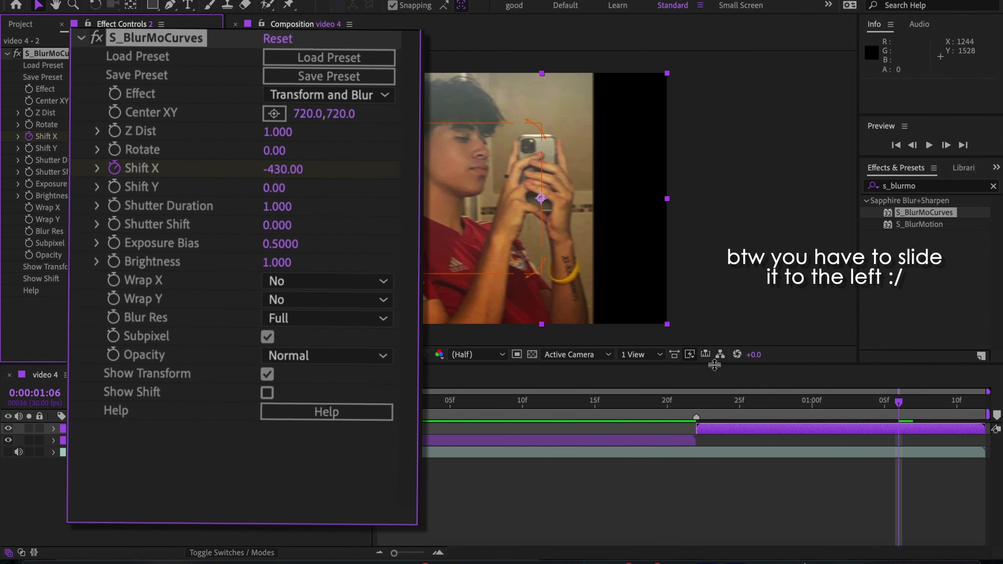
Step: Easy-ease clip 2's Shift X keyframes and shape their value graph to drop steeply at first and level off gradually
{"action": "key", "text": "u"}
{"action": "left_click_drag", "start_coordinate": [915, 450], "coordinate": [784, 465]}
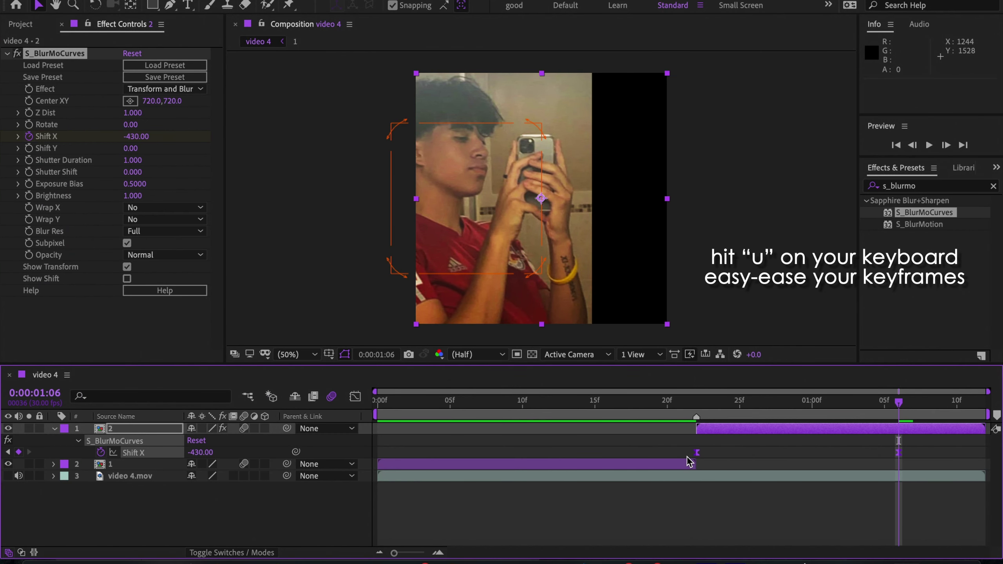
{"action": "left_click", "coordinate": [356, 396]}
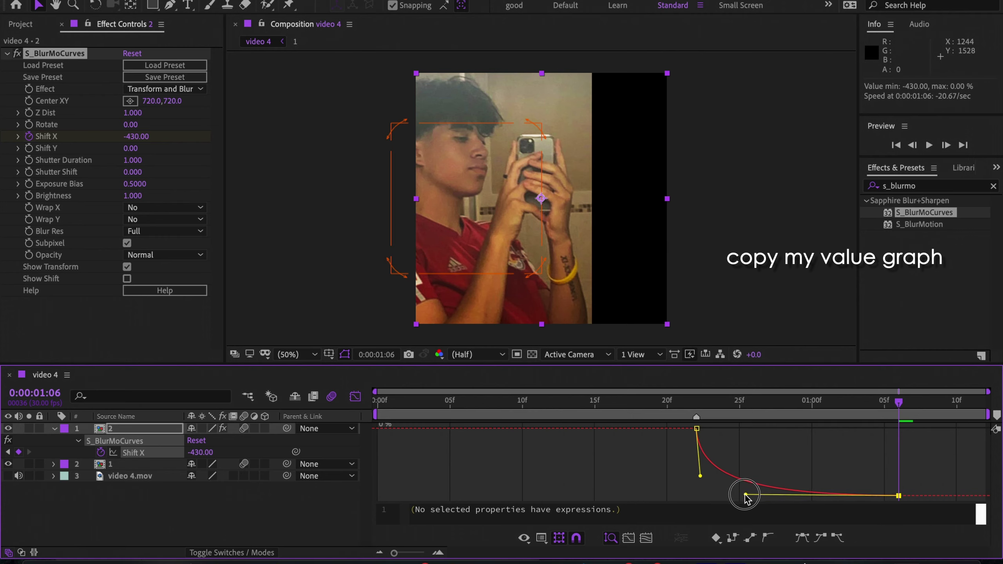
{"action": "left_click", "coordinate": [355, 397]}
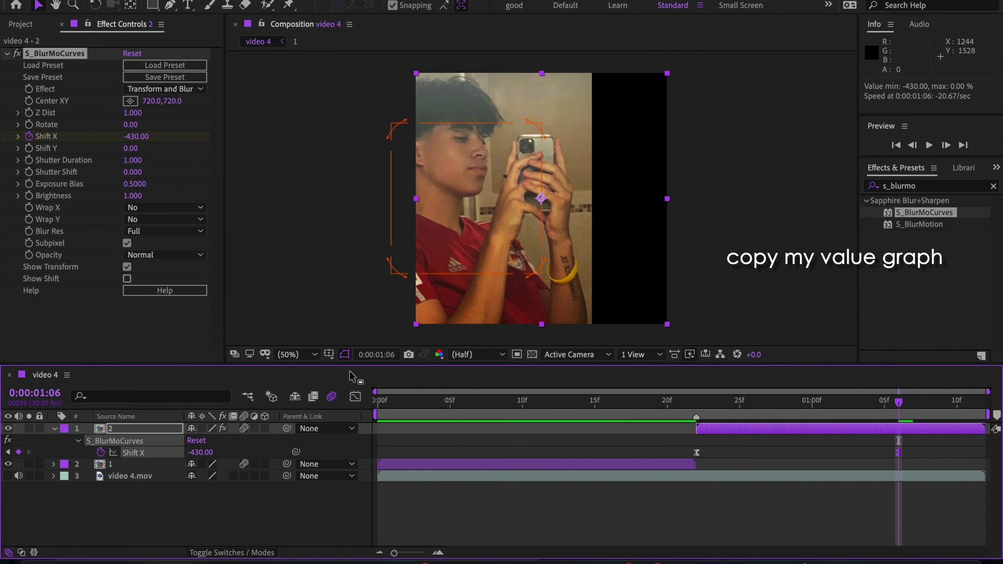
{"action": "left_click", "coordinate": [55, 429]}
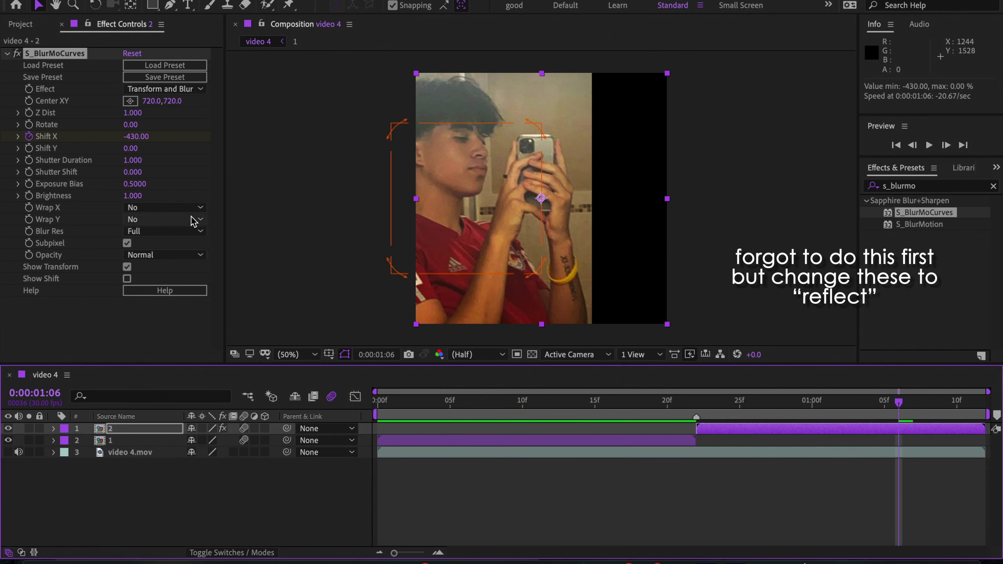
Step: Set Wrap X and Wrap Y of S_BlurMoCurves to Reflect and preview the transition from the beginning
{"action": "left_click", "coordinate": [184, 209]}
{"action": "left_click", "coordinate": [154, 247]}
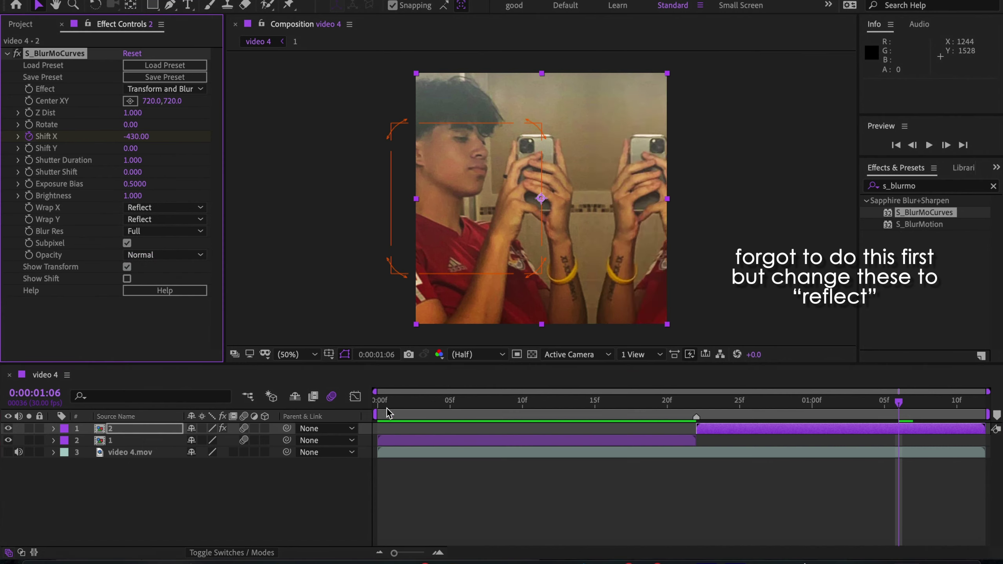
{"action": "left_click_drag", "start_coordinate": [389, 413], "coordinate": [351, 411]}
{"action": "left_click", "coordinate": [930, 145]}
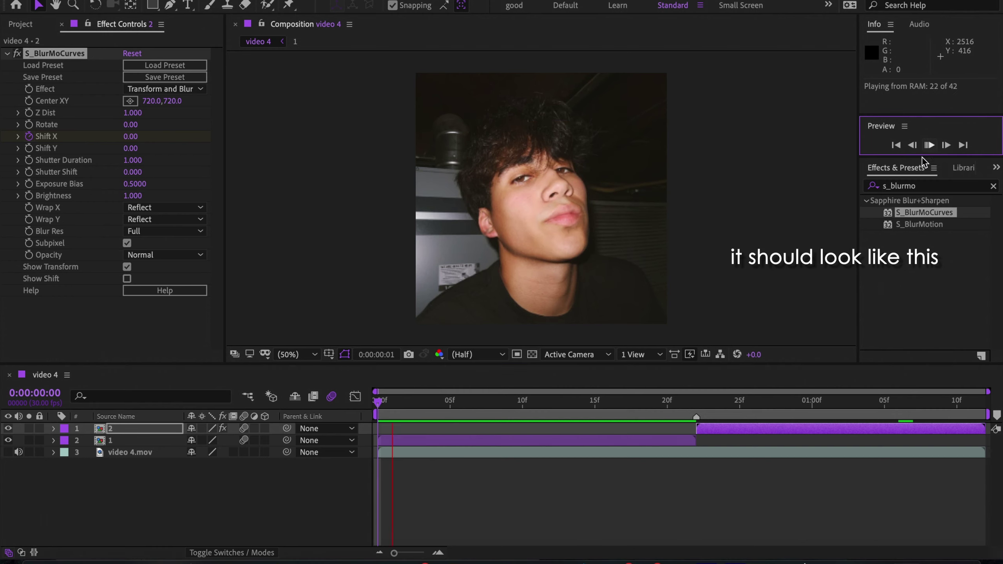
Step: Pre-compose clip 2 with all attributes moved into the new composition and the duration adjusted to the layer's time span
{"action": "left_click", "coordinate": [698, 403]}
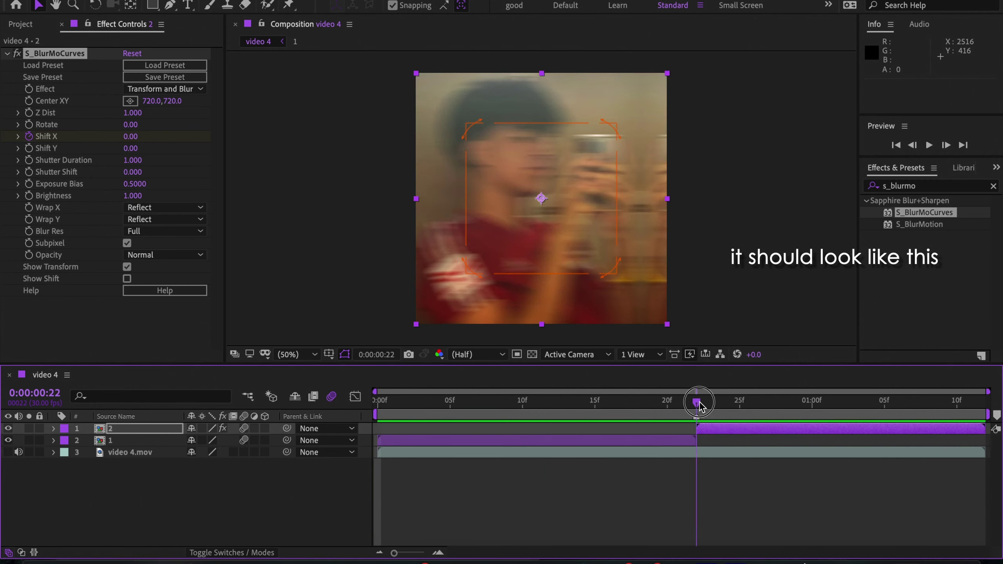
{"action": "right_click", "coordinate": [710, 430]}
{"action": "left_click", "coordinate": [738, 489]}
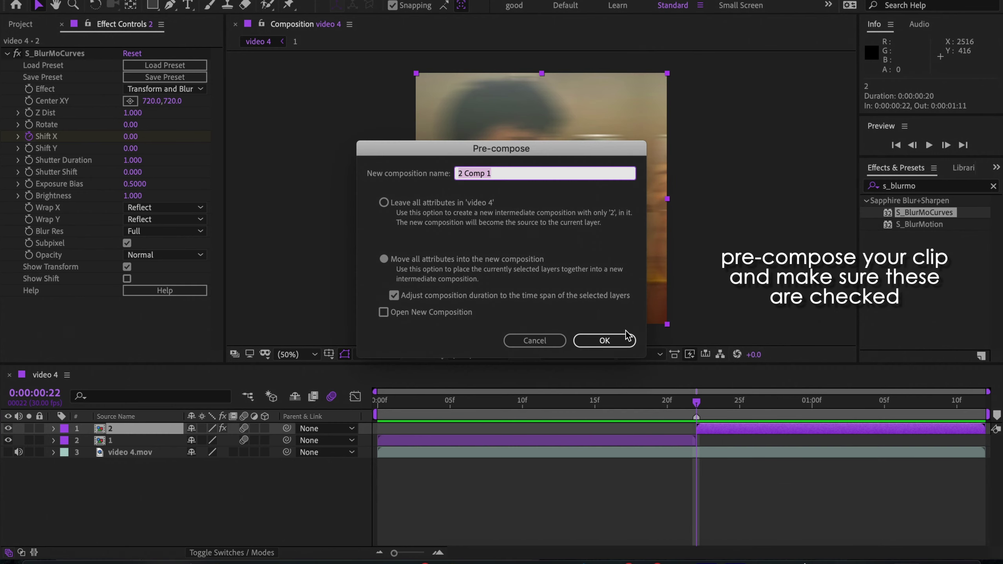
{"action": "left_click", "coordinate": [609, 341]}
Step: Apply the Mirror effect to the pre-composed second clip and place its Reflection Center in the middle of the frame at 720, 720
{"action": "left_click", "coordinate": [935, 191]}
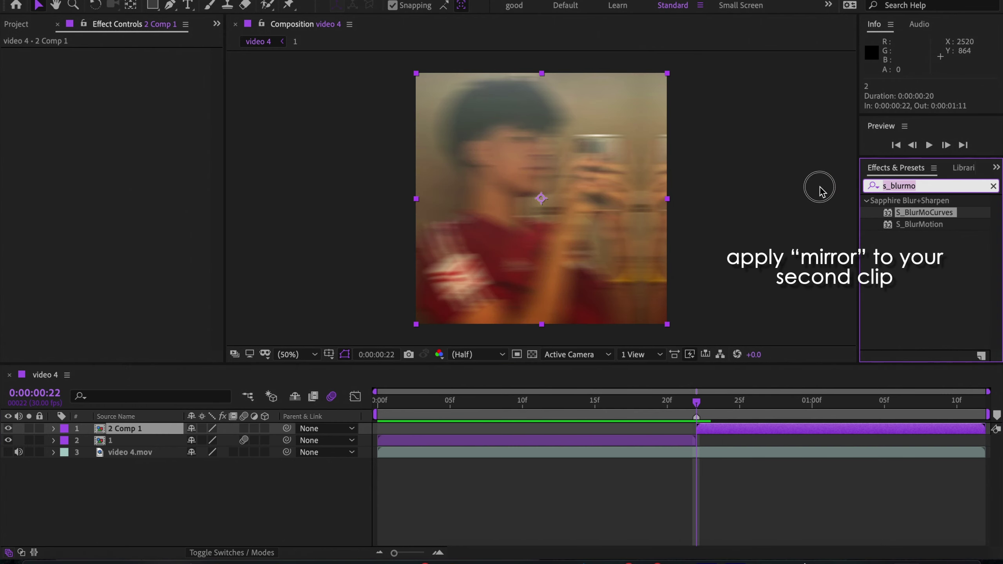
{"action": "type", "text": "mirro"}
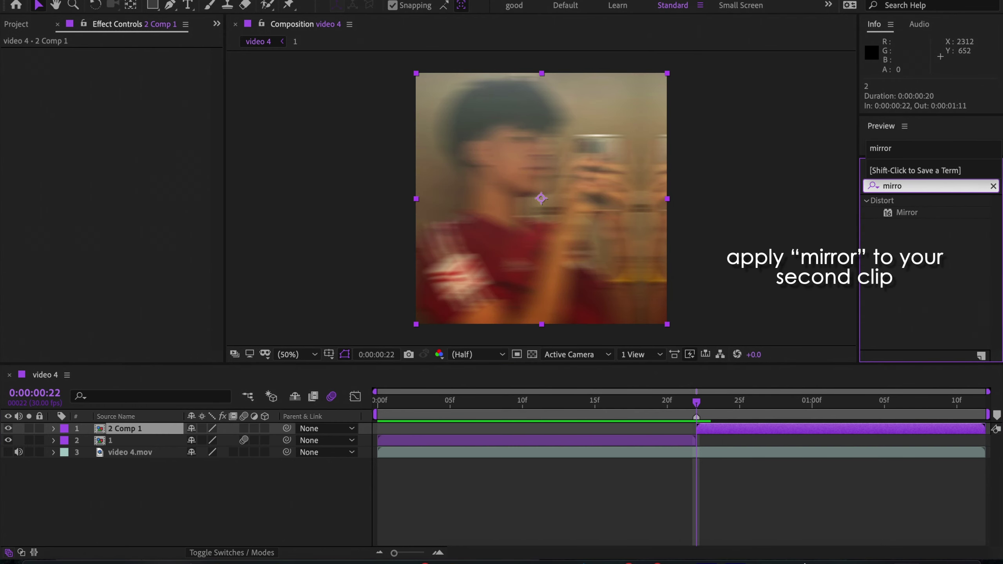
{"action": "double_click", "coordinate": [907, 214]}
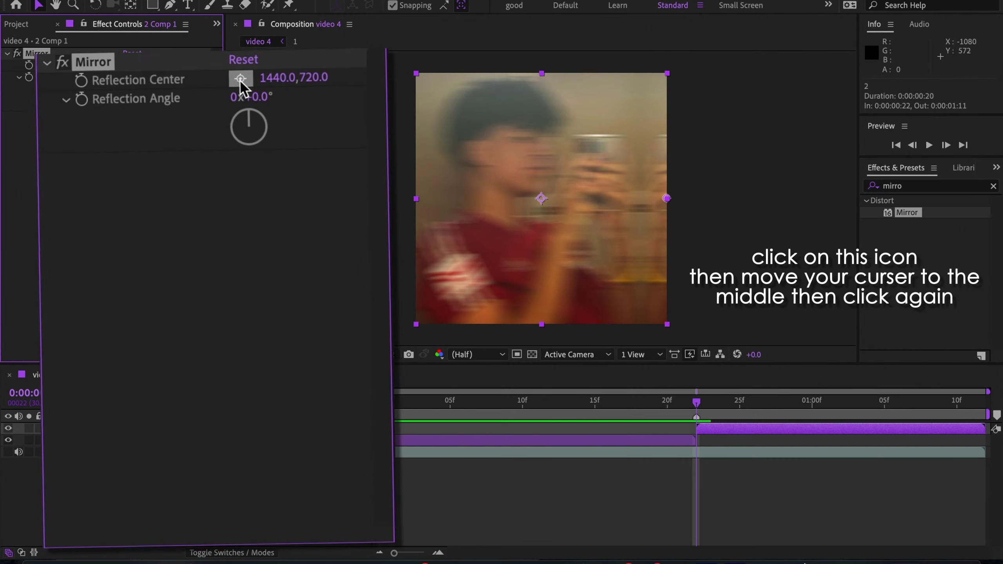
{"action": "left_click", "coordinate": [240, 79]}
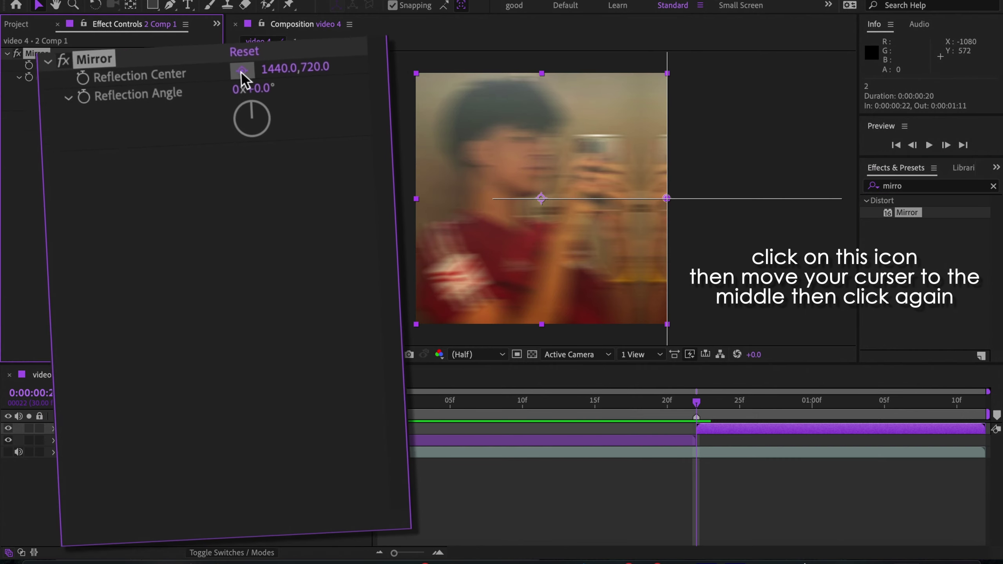
{"action": "left_click", "coordinate": [541, 198]}
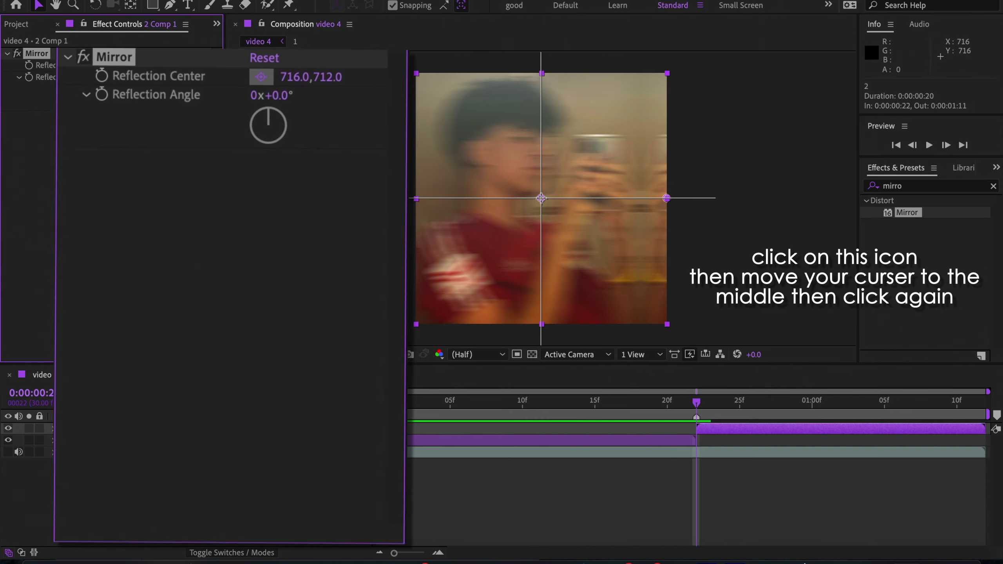
{"action": "left_click", "coordinate": [542, 198]}
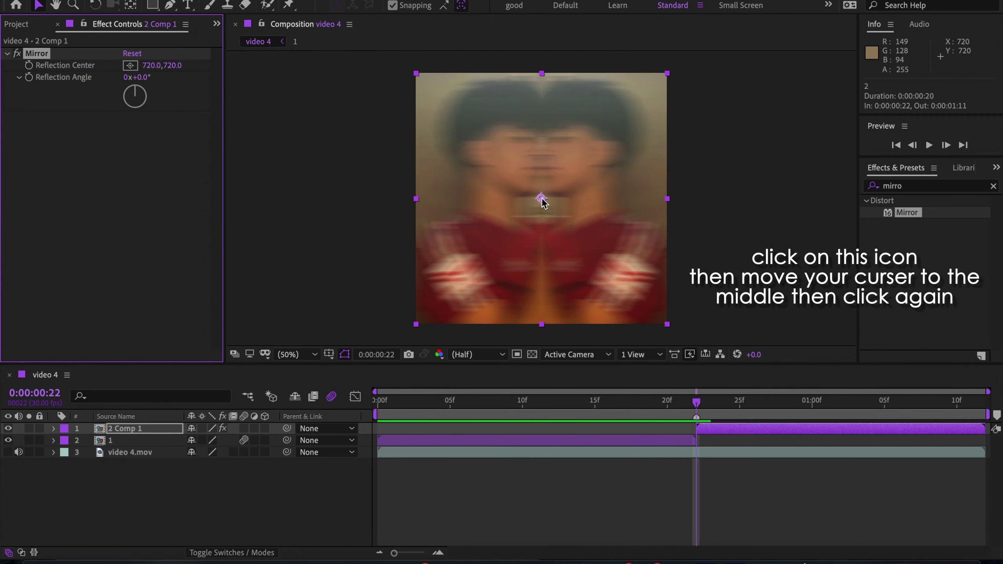
Step: Preview the mirrored transition from the beginning and return to the second clip's first frame
{"action": "left_click_drag", "start_coordinate": [414, 411], "coordinate": [346, 406]}
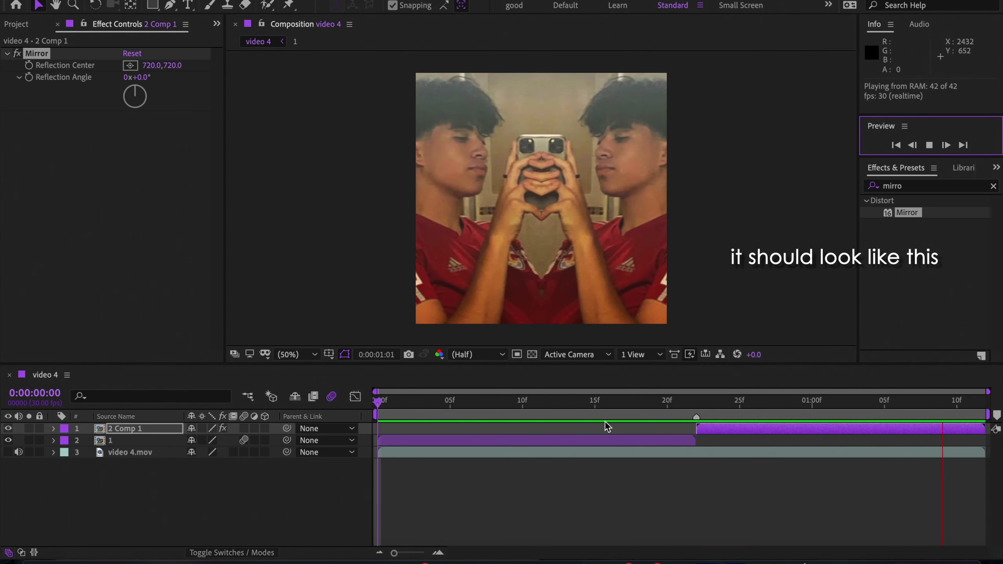
{"action": "left_click", "coordinate": [379, 404]}
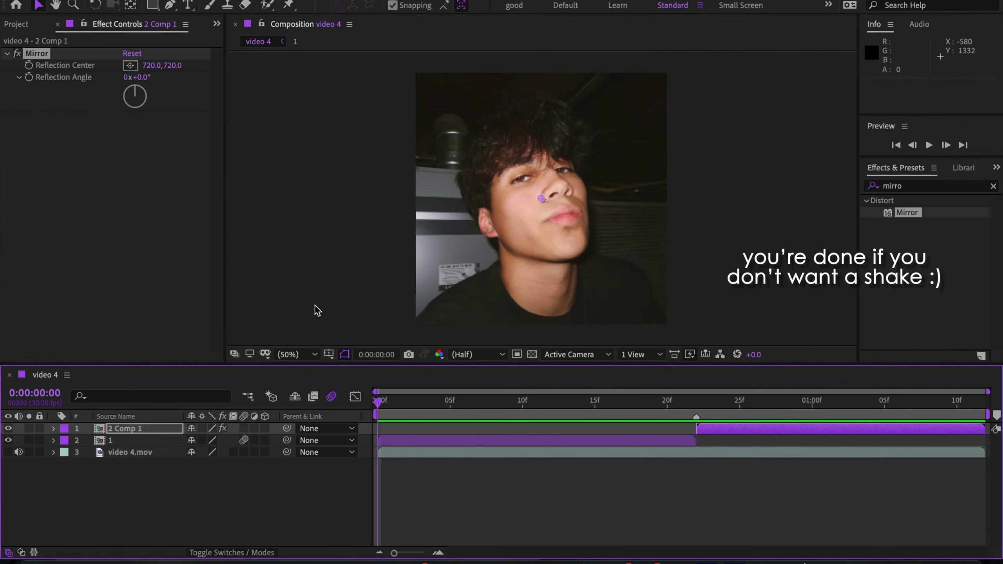
{"action": "left_click", "coordinate": [699, 408]}
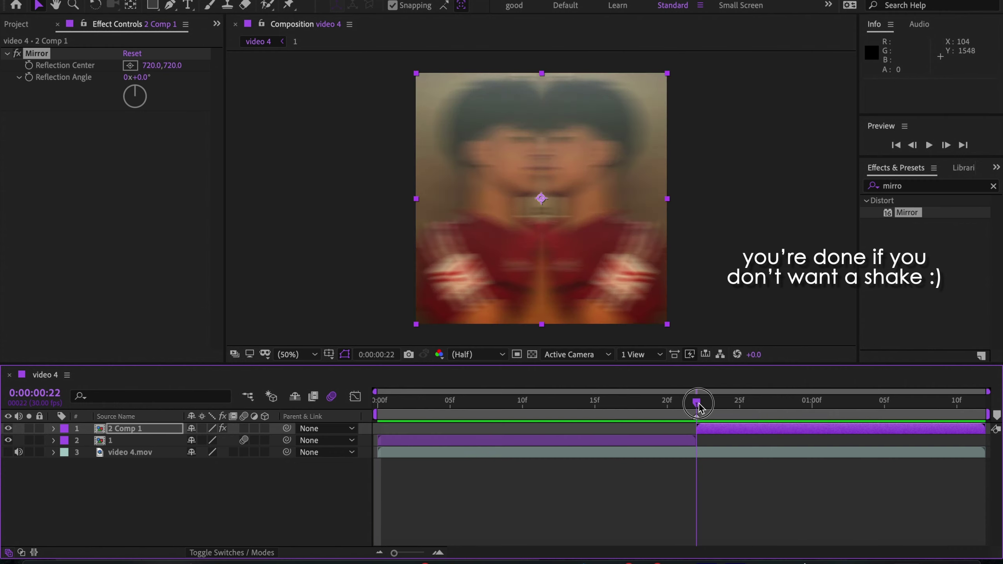
Step: Pre-compose the mirrored second clip with all attributes moved into the new composition and its duration adjusted to the layer's time span
{"action": "right_click", "coordinate": [721, 430]}
{"action": "left_click", "coordinate": [753, 486]}
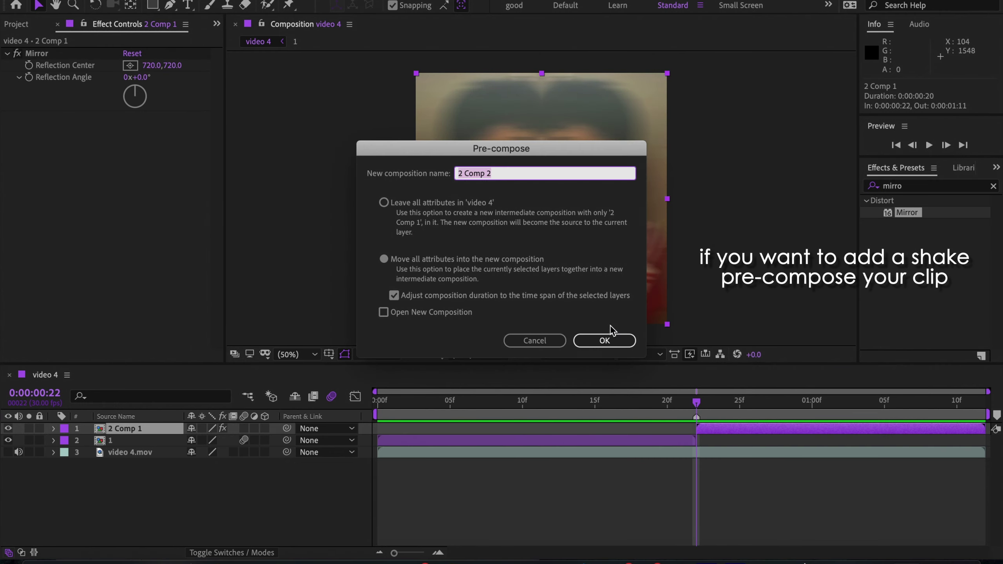
{"action": "left_click", "coordinate": [606, 338]}
Step: Find S_BlurMoCurves among the effects and apply it to the newly pre-composed second clip
{"action": "left_click", "coordinate": [912, 188]}
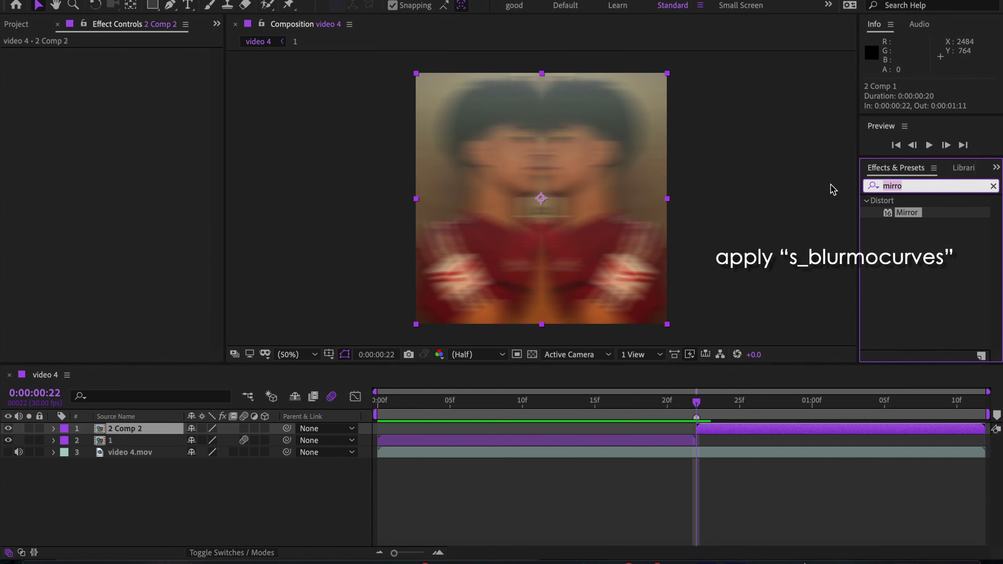
{"action": "type", "text": "s_blurmo"}
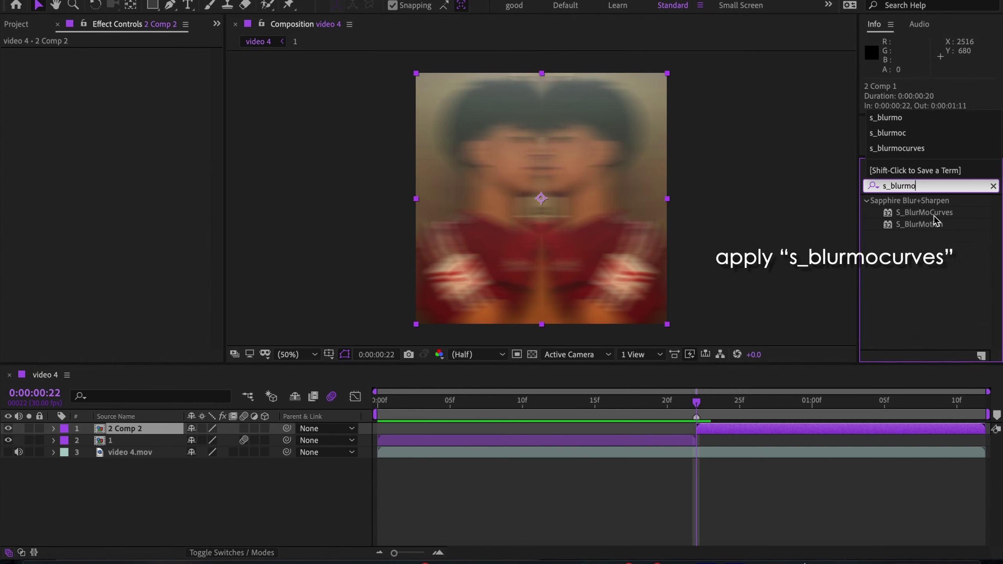
{"action": "double_click", "coordinate": [932, 212]}
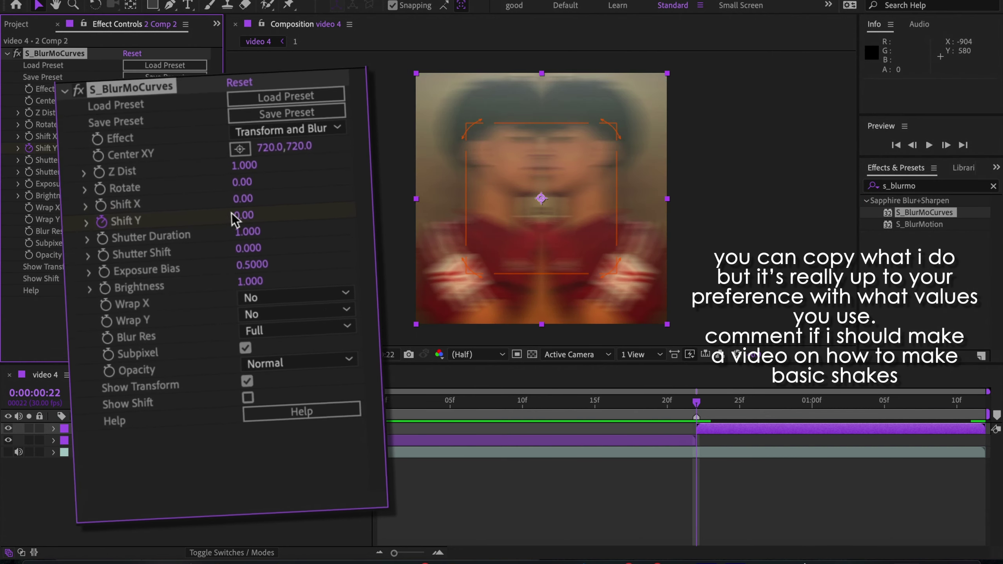
Step: Set Shift Y to -200 at the second clip's first frame and both Wrap X and Wrap Y of S_BlurMoCurves to Reflect
{"action": "left_click", "coordinate": [239, 213]}
{"action": "type", "text": "-200"}
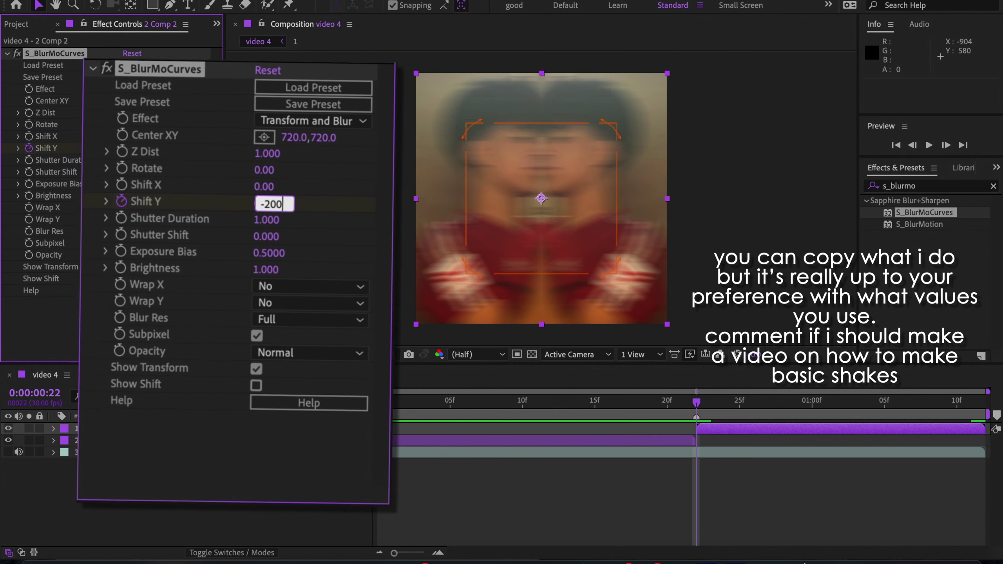
{"action": "left_click", "coordinate": [328, 269]}
{"action": "left_click", "coordinate": [307, 336]}
{"action": "left_click", "coordinate": [320, 283]}
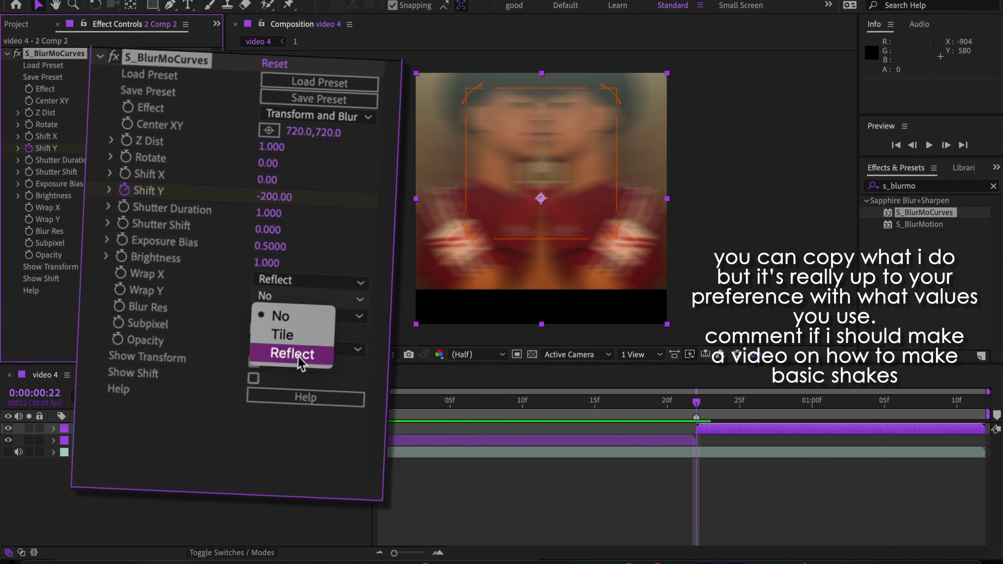
{"action": "left_click", "coordinate": [306, 354]}
Step: Add a Shift Y keyframe with the value 100 at 0:00:00:28
{"action": "key", "text": "space"}
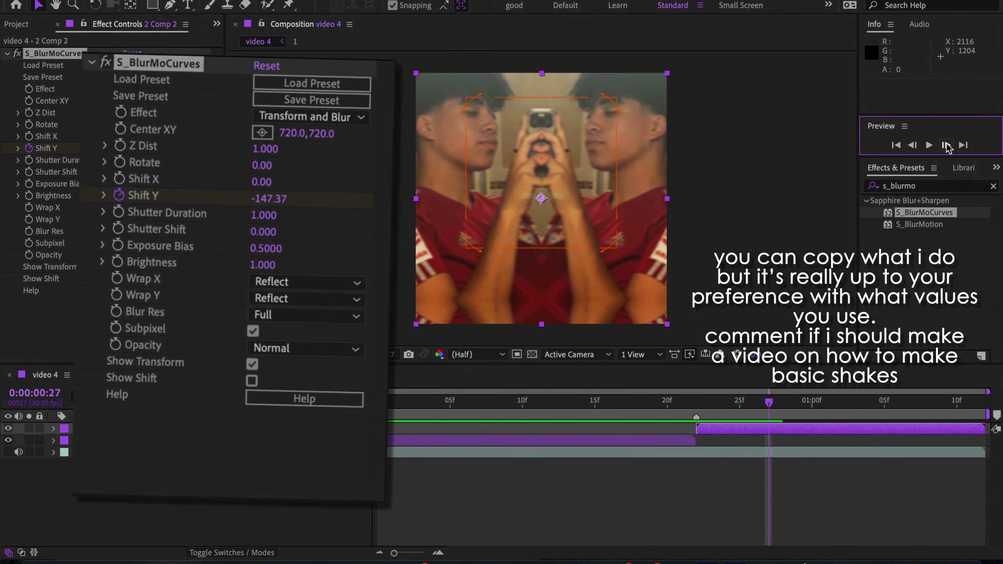
{"action": "left_click", "coordinate": [266, 209]}
{"action": "type", "text": "200"}
{"action": "key", "text": "Return"}
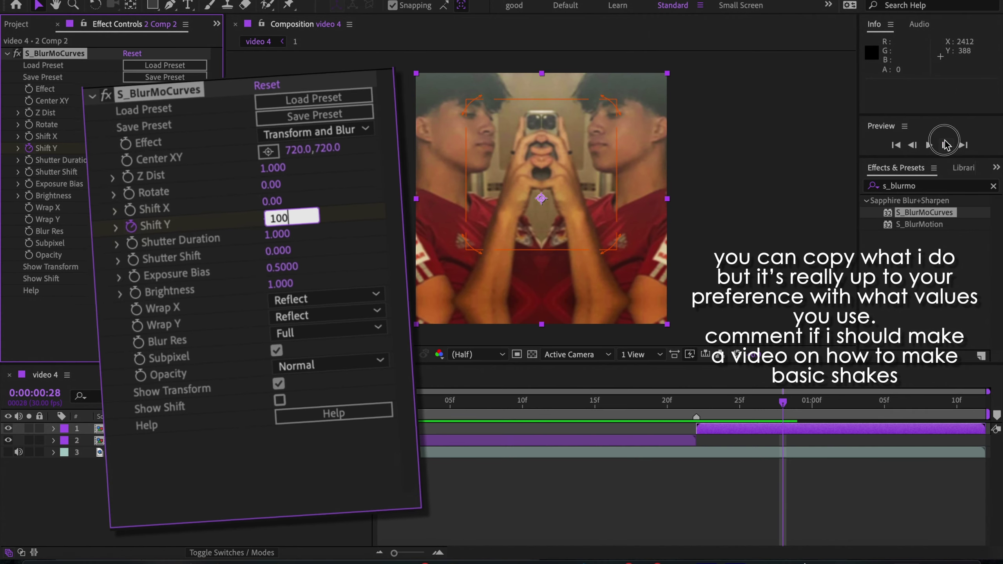
Step: Add a Shift Y keyframe with the value -30 at 0:00:01:04
{"action": "left_click", "coordinate": [947, 145]}
{"action": "left_click", "coordinate": [947, 145]}
{"action": "left_click", "coordinate": [947, 145]}
{"action": "left_click", "coordinate": [276, 191]}
{"action": "type", "text": "-30"}
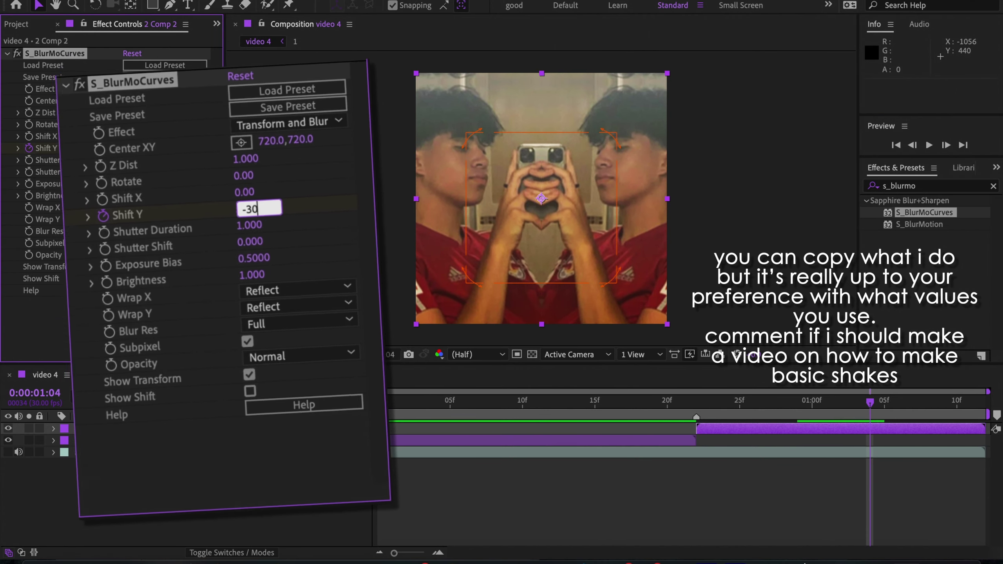
{"action": "key", "text": "Return"}
Step: Reveal the second clip's keyframes in the timeline and preview the vertical shake
{"action": "left_click", "coordinate": [864, 429]}
{"action": "key", "text": "u"}
{"action": "left_click", "coordinate": [947, 145]}
{"action": "left_click", "coordinate": [947, 145]}
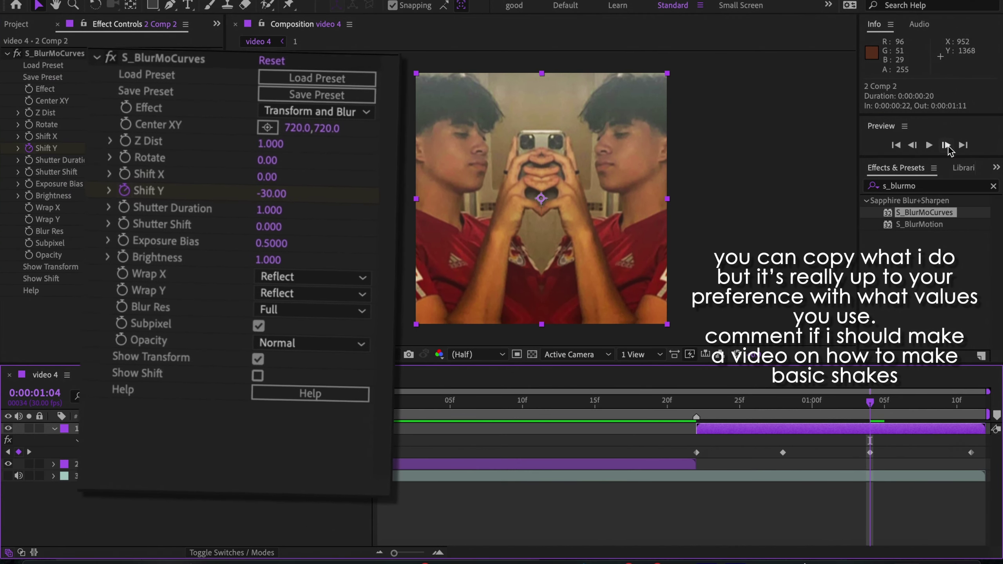
{"action": "left_click", "coordinate": [946, 145]}
{"action": "left_click", "coordinate": [947, 145]}
{"action": "left_click", "coordinate": [930, 145]}
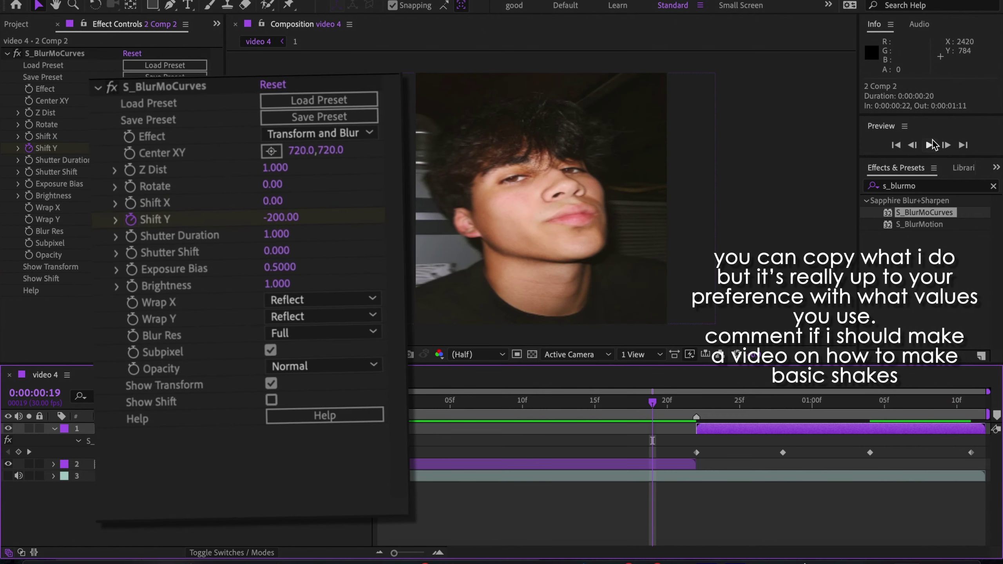
Step: Add a Shift Y keyframe with the value 7 at 0:00:01:08 and preview the shake
{"action": "left_click_drag", "start_coordinate": [906, 406], "coordinate": [928, 408]}
{"action": "left_click", "coordinate": [283, 196]}
{"action": "type", "text": "7"}
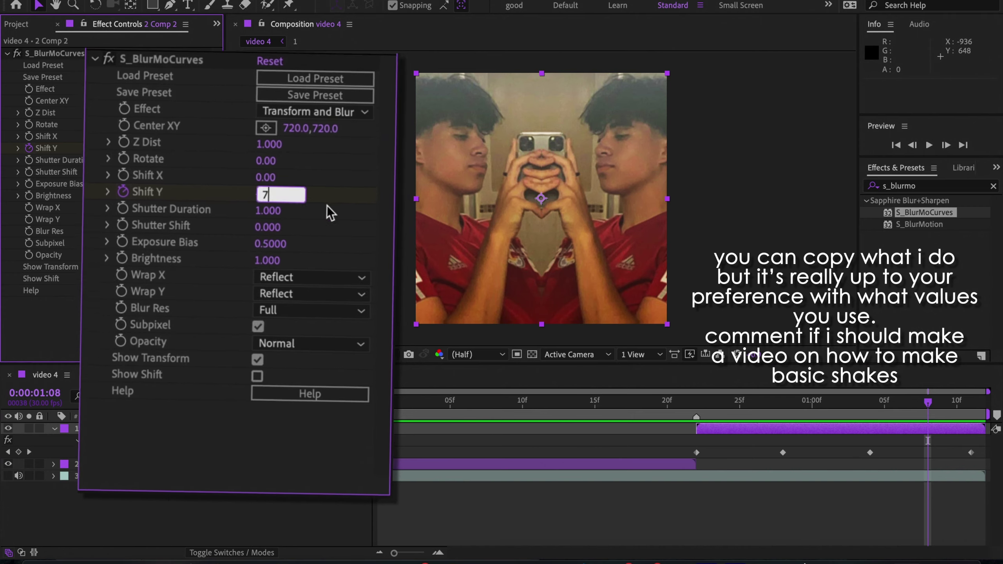
{"action": "key", "text": "Return"}
{"action": "left_click", "coordinate": [929, 145]}
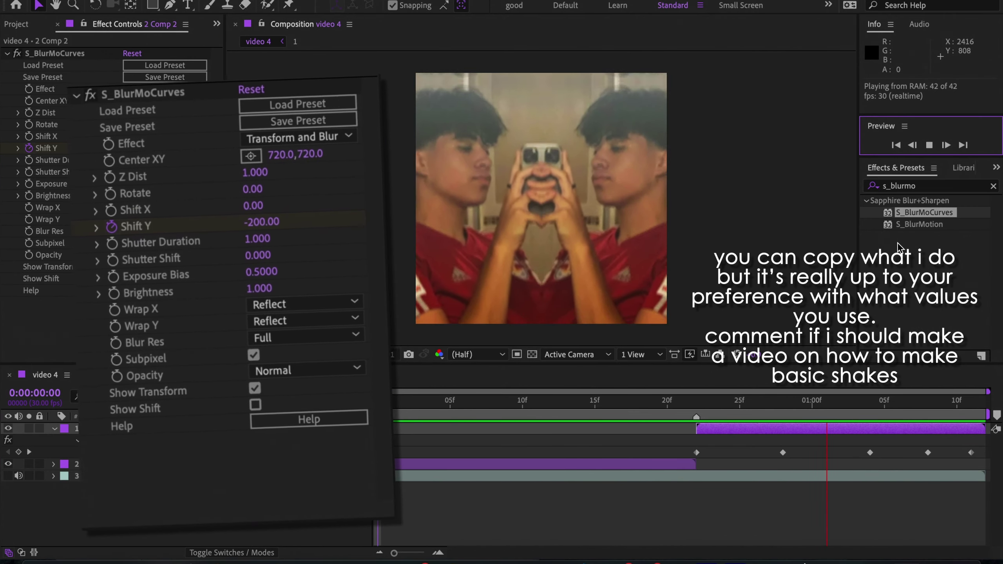
Step: Apply Easy Ease to all Shift Y keyframes of the second clip
{"action": "left_click", "coordinate": [704, 402]}
{"action": "left_click_drag", "start_coordinate": [689, 445], "coordinate": [983, 459]}
{"action": "key", "text": "F9"}
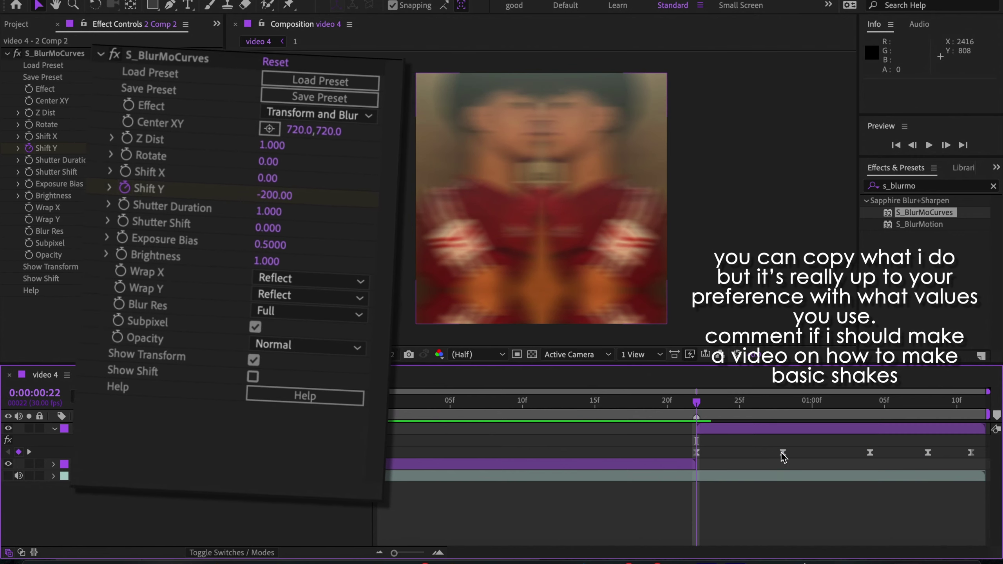
Step: Move the second, third and fourth Shift Y keyframes earlier to 0:00:00:27, 0:00:01:02 and 0:00:01:07, and preview the result
{"action": "left_click_drag", "start_coordinate": [783, 453], "coordinate": [773, 455]}
{"action": "left_click_drag", "start_coordinate": [870, 453], "coordinate": [841, 453]}
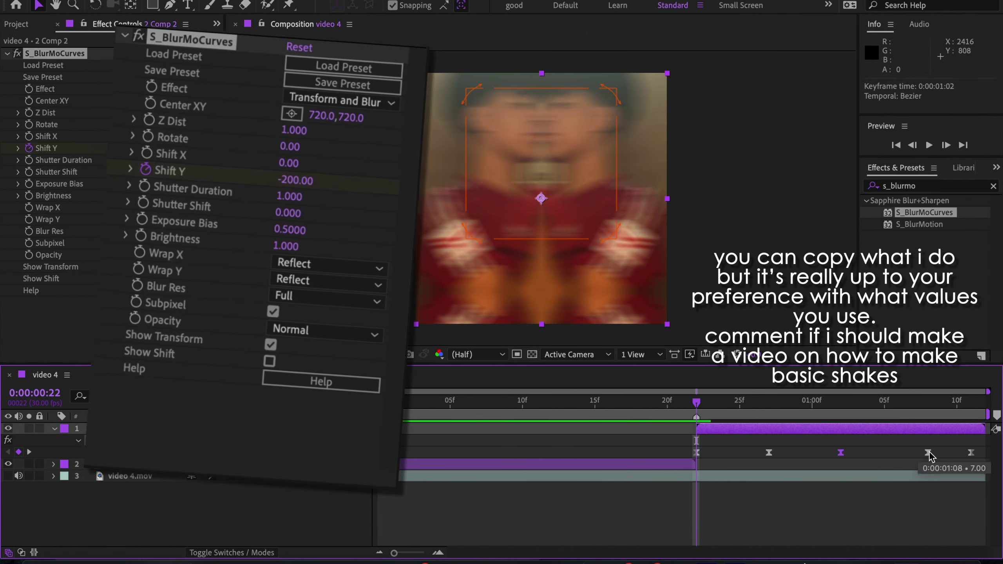
{"action": "left_click", "coordinate": [899, 458]}
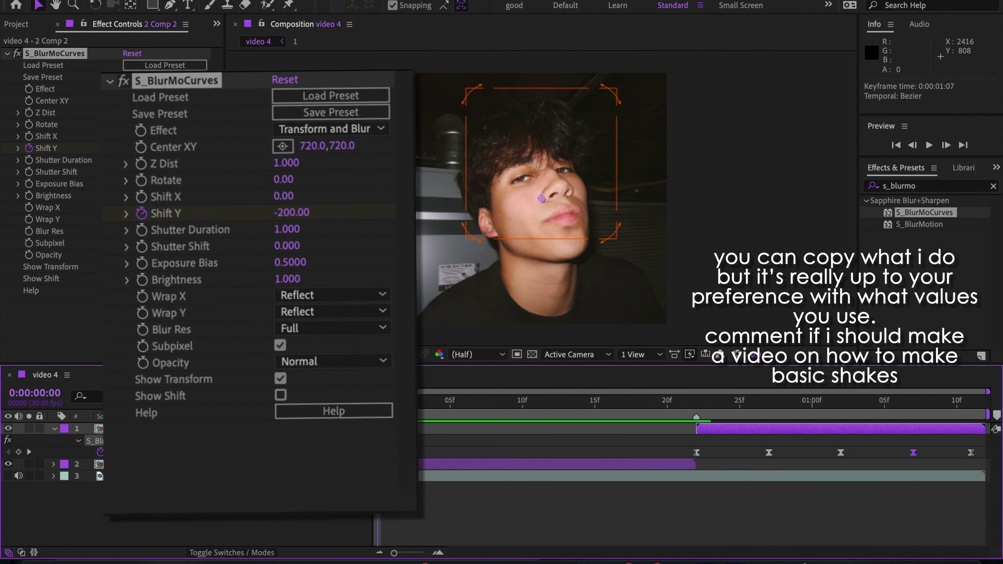
{"action": "left_click", "coordinate": [930, 145]}
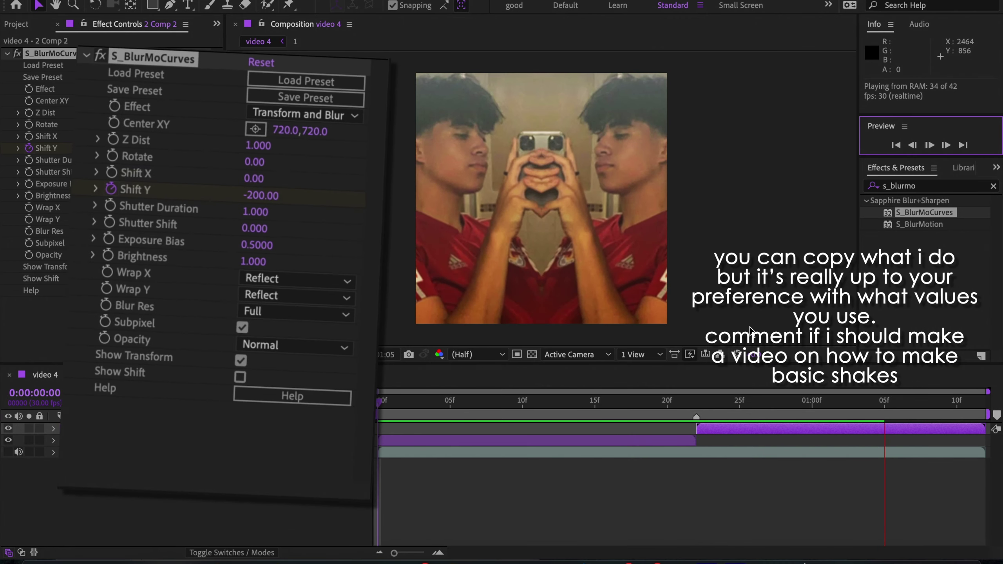
Step: Keyframe Rotate at 0 on 0:00:01:11 and at -8 on the second clip's first frame
{"action": "left_click", "coordinate": [697, 400]}
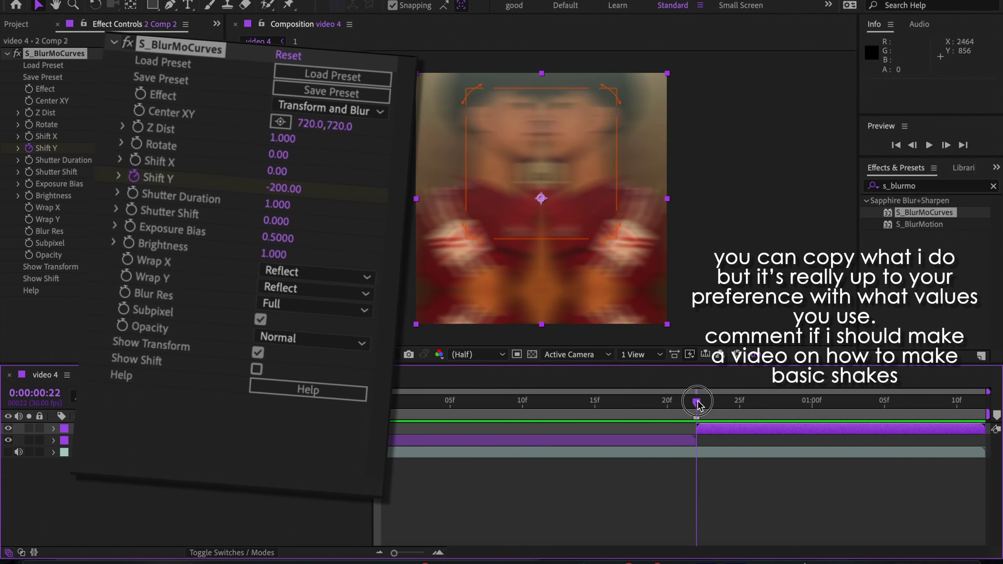
{"action": "left_click", "coordinate": [710, 430]}
{"action": "key", "text": "End"}
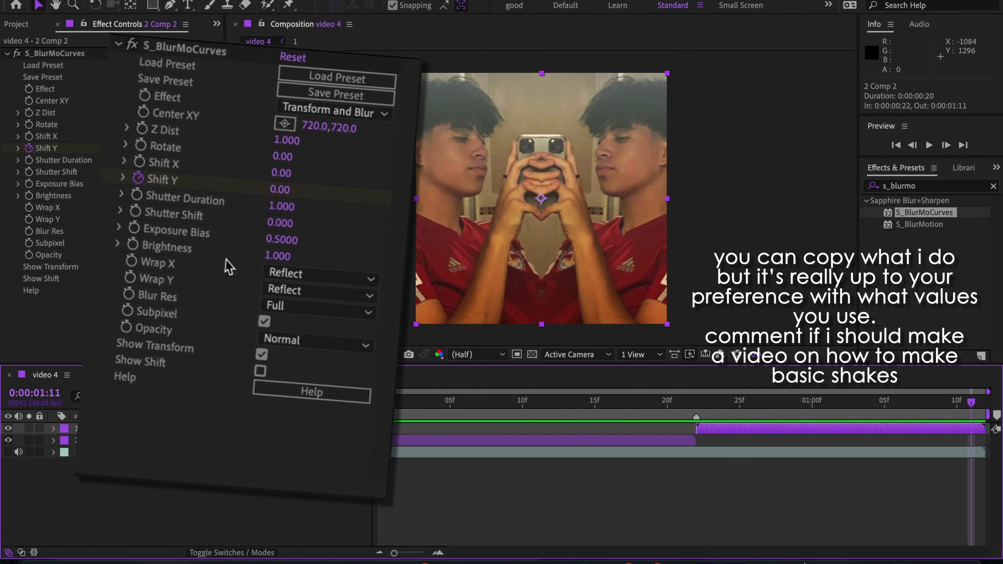
{"action": "left_click", "coordinate": [31, 126]}
{"action": "key", "text": "i"}
{"action": "left_click", "coordinate": [131, 125]}
{"action": "type", "text": "-"}
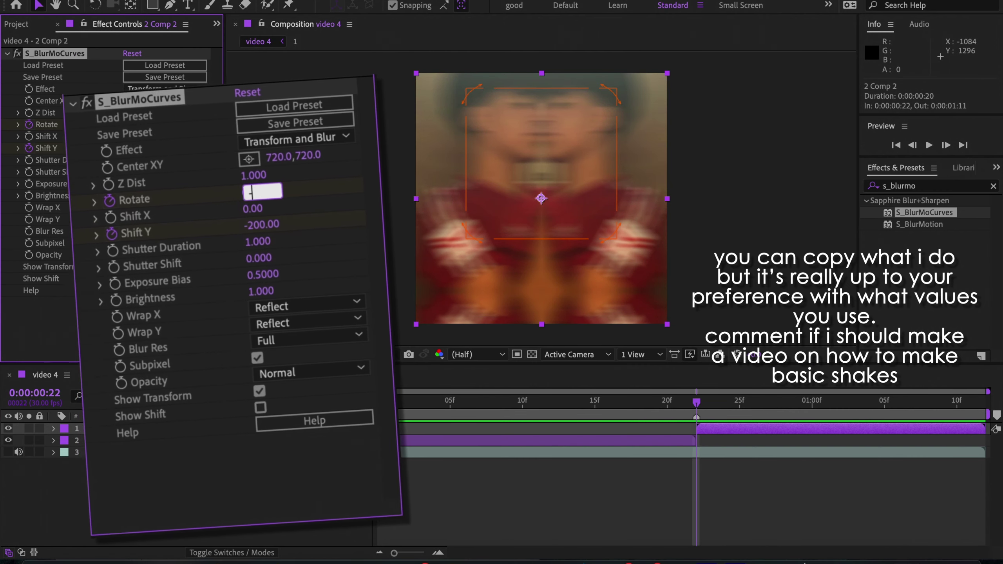
{"action": "type", "text": "8"}
{"action": "key", "text": "Return"}
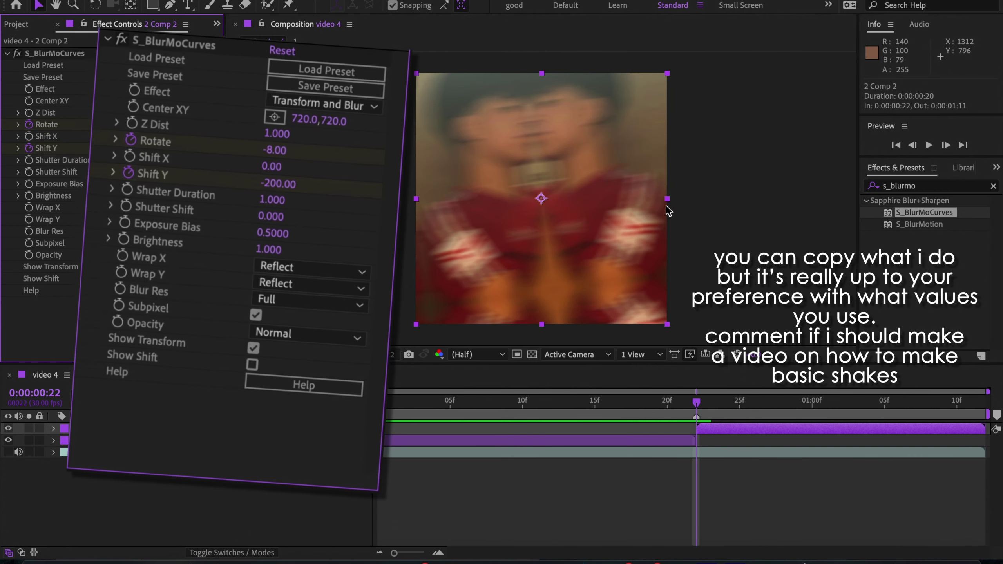
Step: Add a Rotate keyframe with the value 4 at 0:00:00:27
{"action": "key", "text": "Page_Down"}
{"action": "key", "text": "Page_Down"}
{"action": "key", "text": "Page_Down"}
{"action": "key", "text": "Page_Down"}
{"action": "key", "text": "Page_Down"}
{"action": "left_click", "coordinate": [131, 125]}
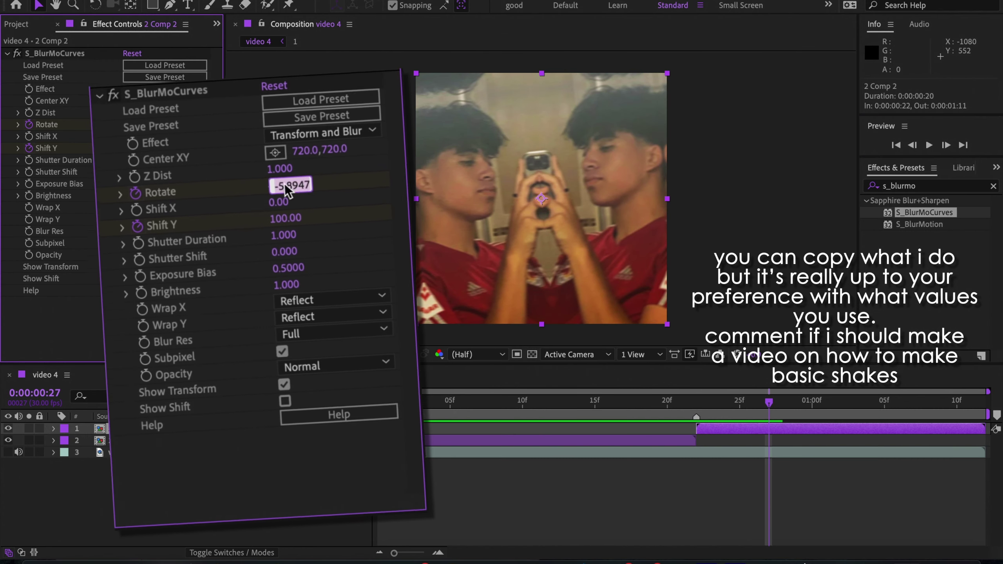
{"action": "type", "text": "4"}
{"action": "key", "text": "Return"}
Step: Add a Rotate keyframe with the value -2 at 0:00:01:02 and preview the finished transition
{"action": "key", "text": "Page_Down"}
{"action": "key", "text": "Page_Down"}
{"action": "key", "text": "Page_Down"}
{"action": "key", "text": "Page_Down"}
{"action": "key", "text": "Page_Down"}
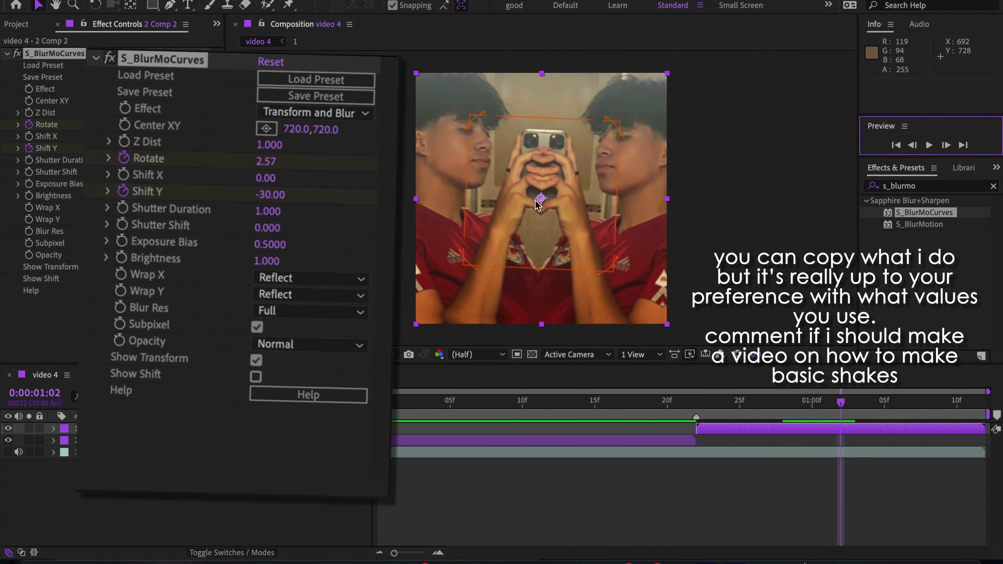
{"action": "left_click", "coordinate": [263, 147]}
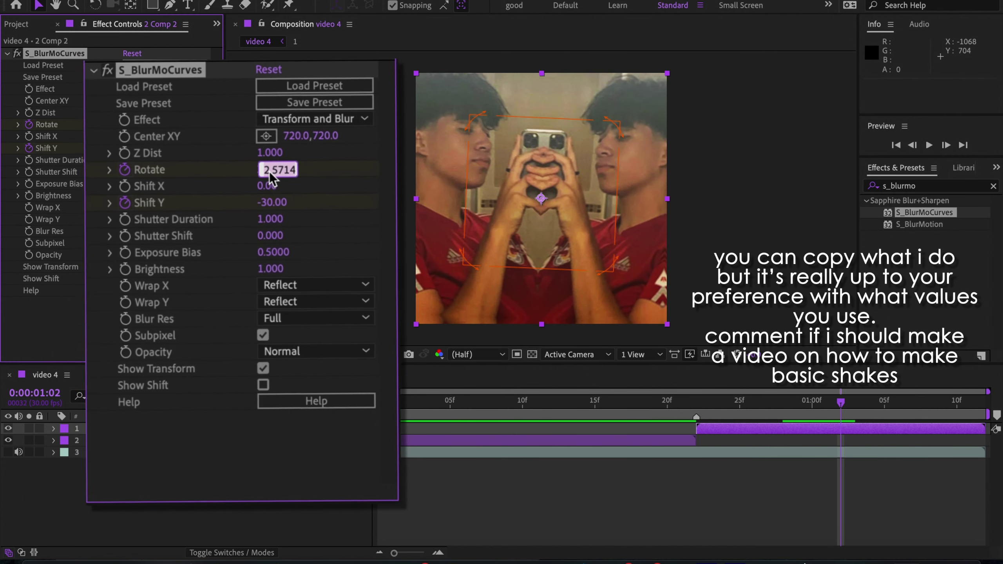
{"action": "type", "text": "-2"}
{"action": "key", "text": "Return"}
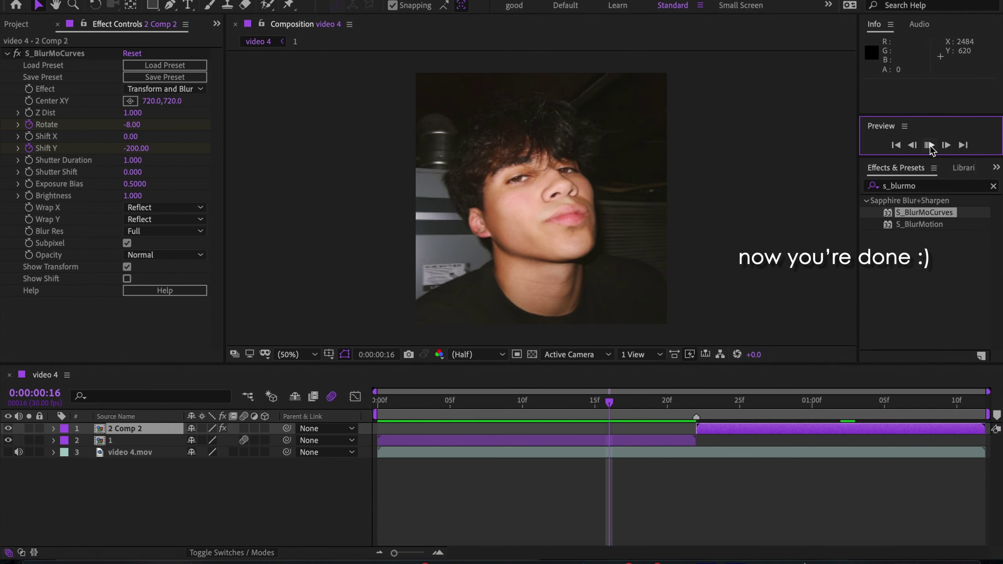
{"action": "left_click", "coordinate": [929, 146]}
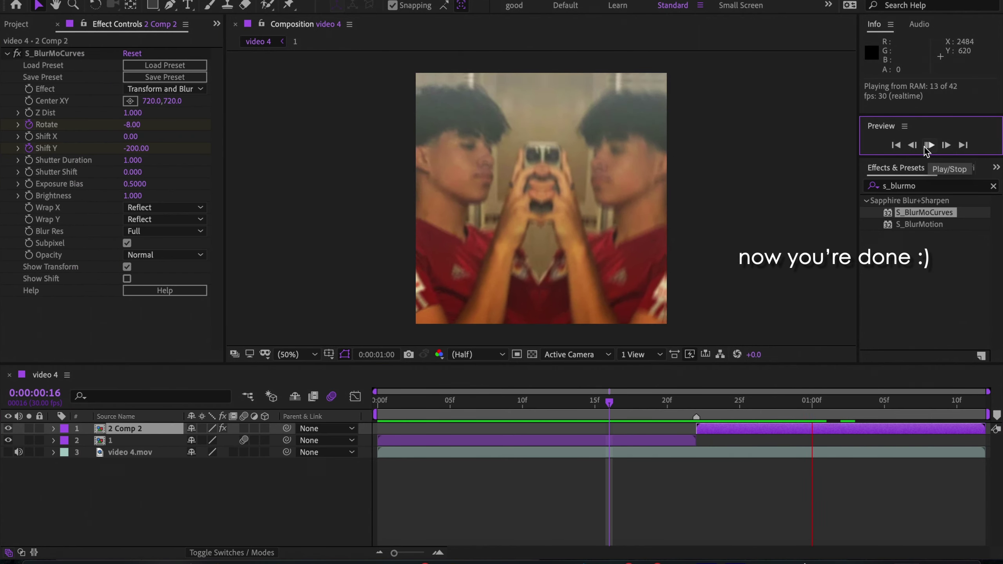